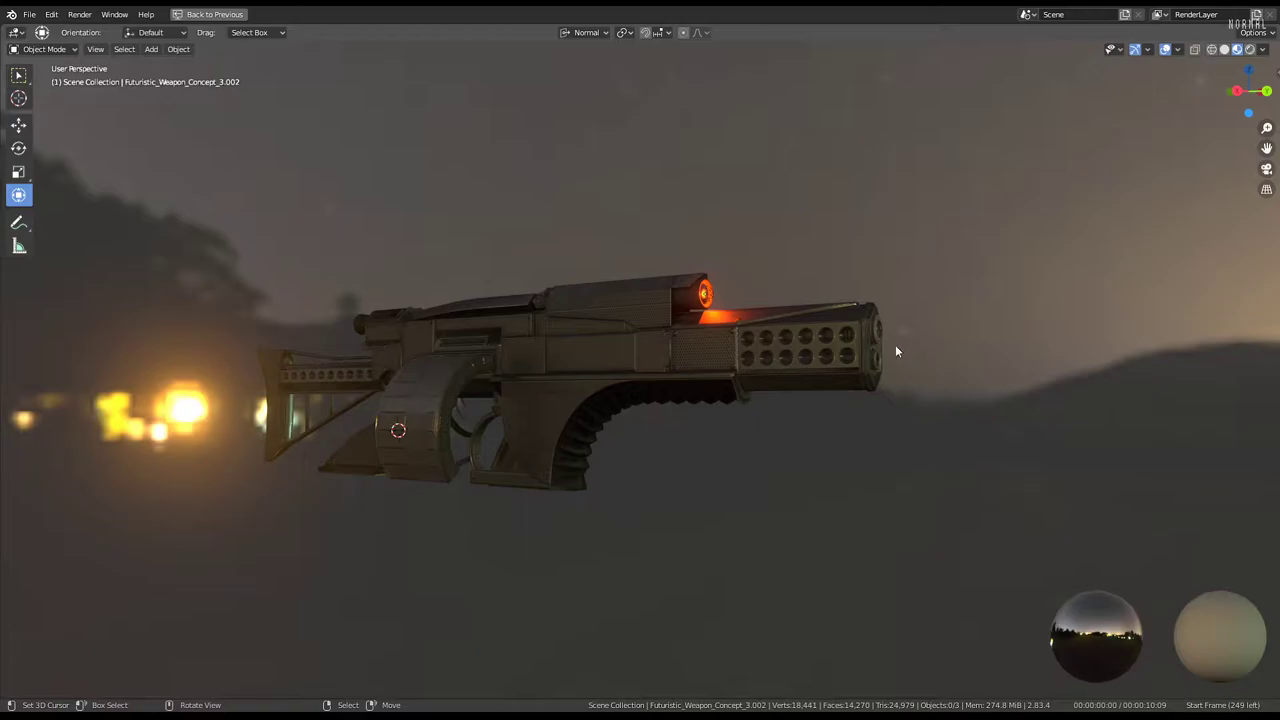
Orbit and zoom around the weapon from reversed side, top and sunset side views
{"action": "middle_click_drag", "start_coordinate": [865, 352], "coordinate": [859, 333]}
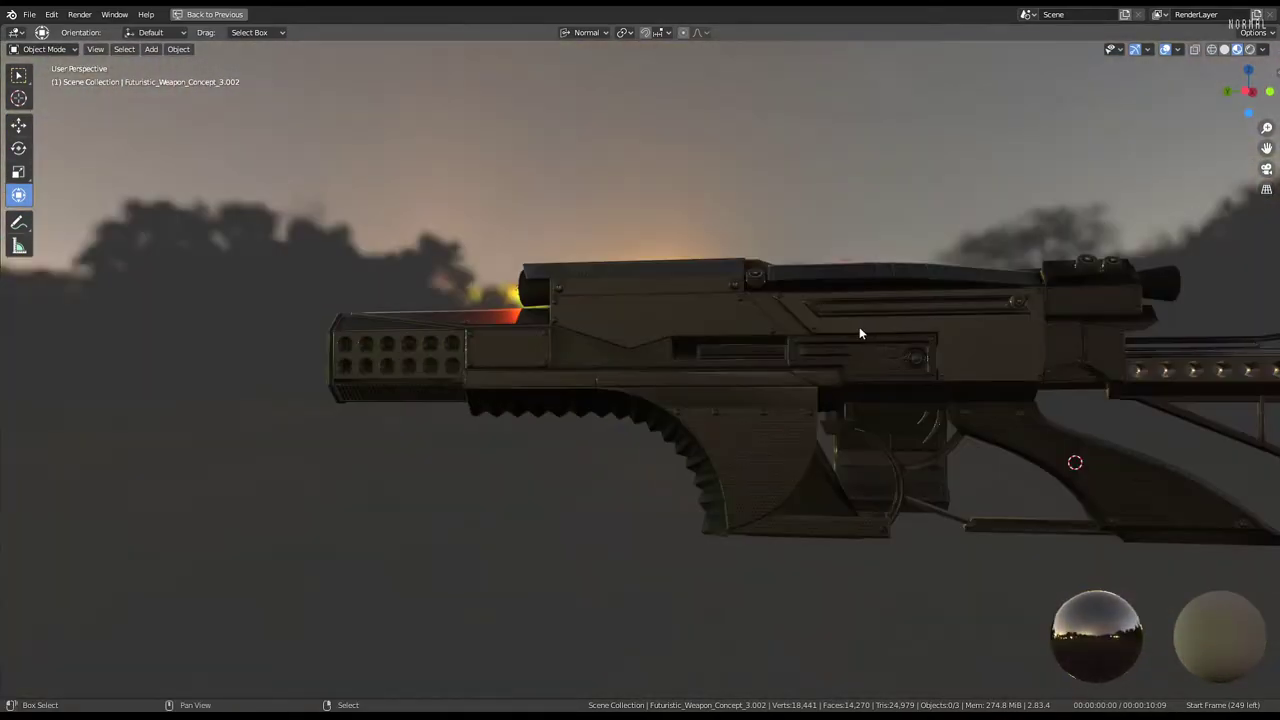
{"action": "scroll", "coordinate": [686, 366], "scroll_direction": "up", "scroll_amount": 3}
{"action": "scroll", "coordinate": [694, 400], "scroll_direction": "up", "scroll_amount": 3}
{"action": "mouse_move", "coordinate": [694, 400]}
{"action": "middle_mouse_down"}
{"action": "mouse_move", "coordinate": [706, 303]}
{"action": "mouse_move", "coordinate": [811, 247]}
{"action": "mouse_move", "coordinate": [800, 309]}
{"action": "mouse_move", "coordinate": [894, 443]}
{"action": "mouse_move", "coordinate": [907, 423]}
{"action": "mouse_move", "coordinate": [551, 340]}
{"action": "mouse_move", "coordinate": [740, 339]}
{"action": "mouse_move", "coordinate": [403, 371]}
{"action": "mouse_move", "coordinate": [474, 380]}
{"action": "mouse_move", "coordinate": [524, 465]}
{"action": "mouse_move", "coordinate": [653, 436]}
{"action": "mouse_move", "coordinate": [654, 408]}
{"action": "mouse_move", "coordinate": [700, 397]}
{"action": "mouse_move", "coordinate": [766, 429]}
{"action": "mouse_move", "coordinate": [991, 423]}
{"action": "mouse_move", "coordinate": [763, 280]}
{"action": "middle_mouse_up"}
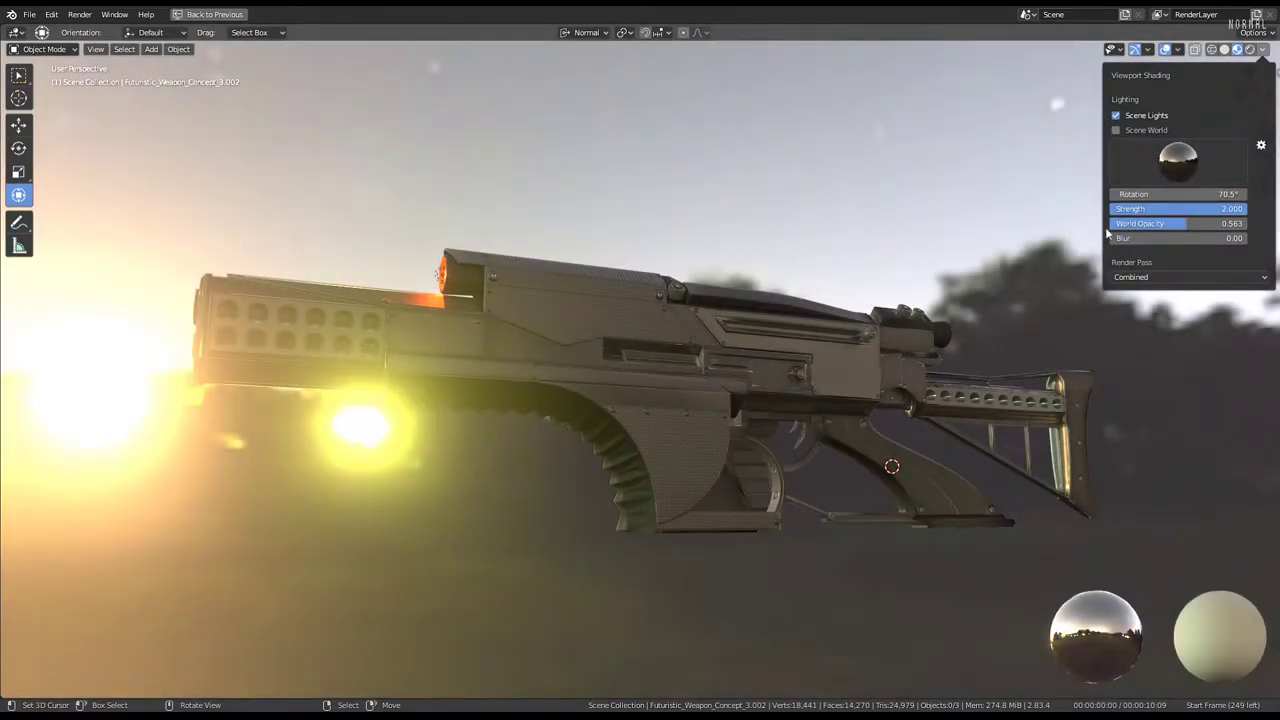
{"action": "scroll", "coordinate": [756, 337], "scroll_direction": "up", "scroll_amount": 5}
{"action": "mouse_move", "coordinate": [756, 337]}
{"action": "middle_mouse_down"}
{"action": "mouse_move", "coordinate": [682, 360]}
{"action": "mouse_move", "coordinate": [491, 332]}
{"action": "mouse_move", "coordinate": [761, 310]}
{"action": "mouse_move", "coordinate": [485, 275]}
{"action": "mouse_move", "coordinate": [723, 256]}
{"action": "mouse_move", "coordinate": [567, 303]}
{"action": "mouse_move", "coordinate": [397, 326]}
{"action": "mouse_move", "coordinate": [657, 376]}
{"action": "mouse_move", "coordinate": [716, 315]}
{"action": "mouse_move", "coordinate": [471, 263]}
{"action": "mouse_move", "coordinate": [456, 292]}
{"action": "mouse_move", "coordinate": [374, 323]}
{"action": "mouse_move", "coordinate": [386, 237]}
{"action": "mouse_move", "coordinate": [557, 240]}
{"action": "mouse_move", "coordinate": [611, 226]}
{"action": "mouse_move", "coordinate": [606, 243]}
{"action": "mouse_move", "coordinate": [697, 103]}
{"action": "middle_mouse_up"}
{"action": "scroll", "coordinate": [657, 376], "scroll_direction": "up", "scroll_amount": 3}
{"action": "scroll", "coordinate": [471, 263], "scroll_direction": "up", "scroll_amount": 3}
{"action": "scroll", "coordinate": [384, 287], "scroll_direction": "up", "scroll_amount": 2}
{"action": "scroll", "coordinate": [985, 504], "scroll_direction": "down", "scroll_amount": 5}
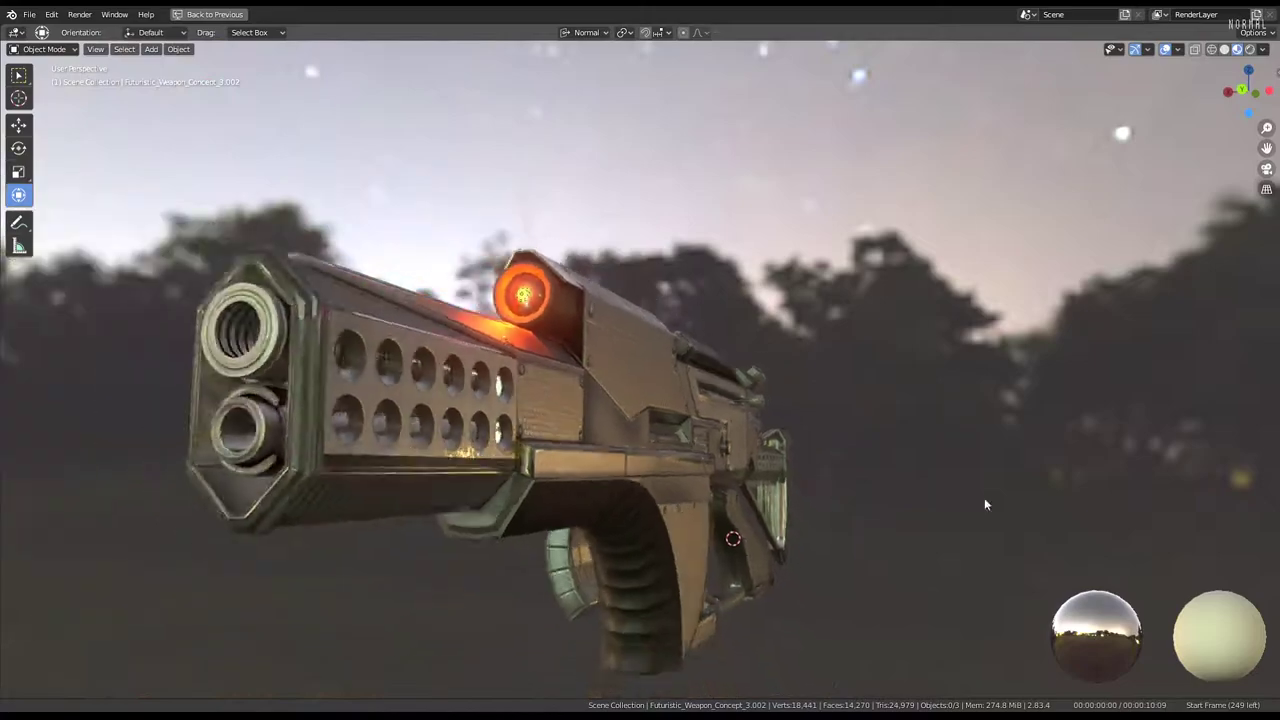
{"action": "mouse_move", "coordinate": [993, 425]}
{"action": "middle_mouse_down"}
{"action": "mouse_move", "coordinate": [717, 457]}
{"action": "mouse_move", "coordinate": [691, 420]}
{"action": "mouse_move", "coordinate": [648, 450]}
{"action": "middle_mouse_up"}
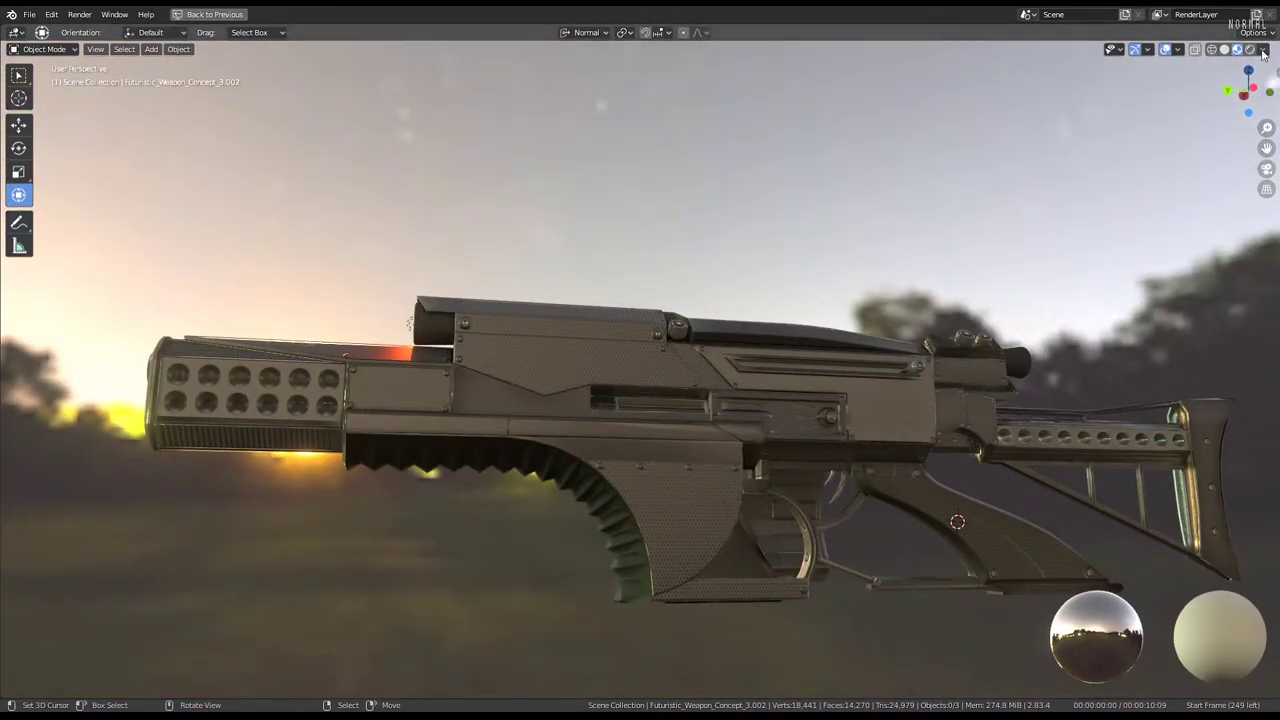
Rotate the HDRI lighting, then view the glowing barrel front and receiver panel
{"action": "left_click_drag", "start_coordinate": [1178, 194], "coordinate": [1262, 194]}
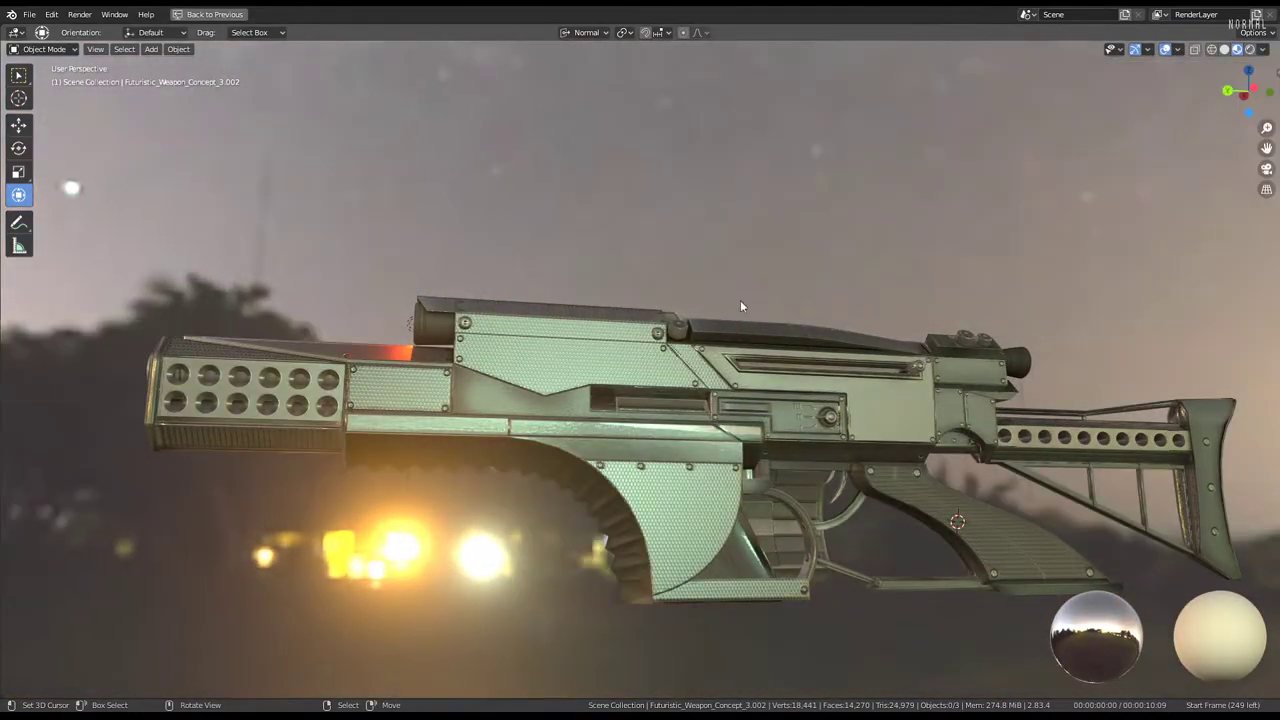
{"action": "scroll", "coordinate": [741, 306], "scroll_direction": "up", "scroll_amount": 3}
{"action": "mouse_move", "coordinate": [741, 306]}
{"action": "middle_mouse_down"}
{"action": "mouse_move", "coordinate": [949, 306]}
{"action": "mouse_move", "coordinate": [869, 403]}
{"action": "mouse_move", "coordinate": [962, 373]}
{"action": "mouse_move", "coordinate": [1021, 375]}
{"action": "mouse_move", "coordinate": [850, 386]}
{"action": "middle_mouse_up"}
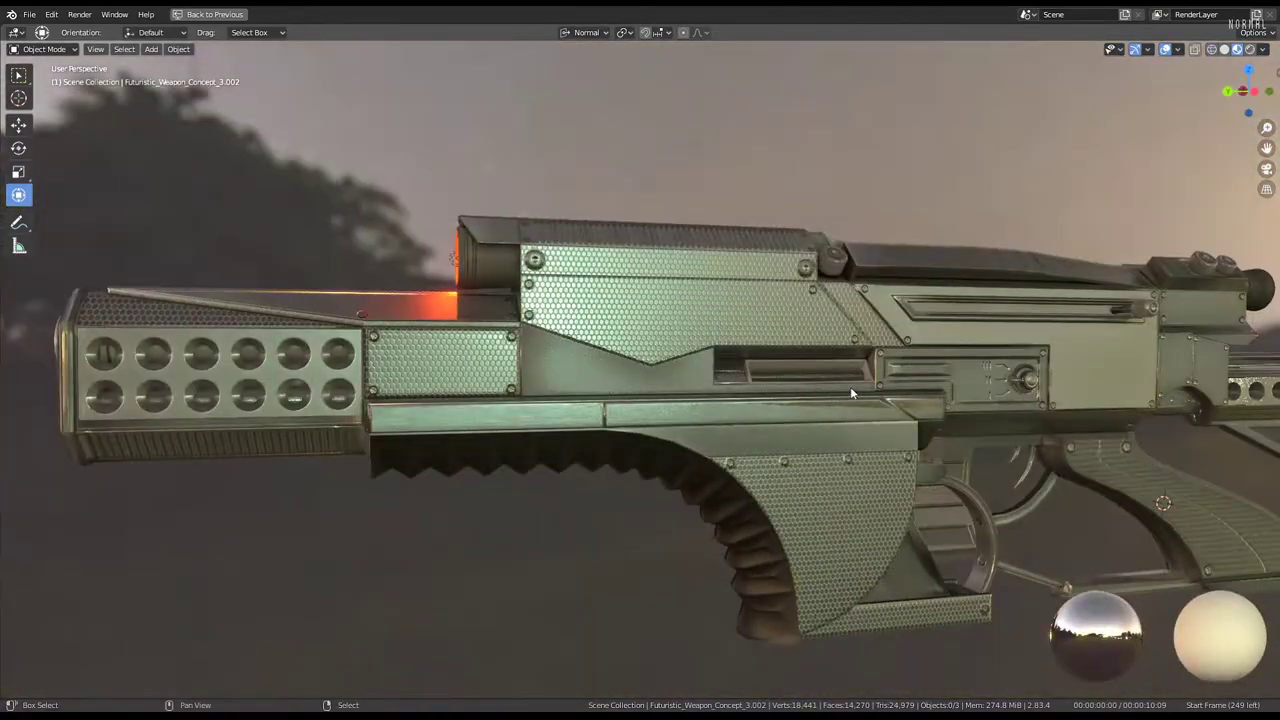
{"action": "scroll", "coordinate": [850, 386], "scroll_direction": "up", "scroll_amount": 4}
{"action": "mouse_move", "coordinate": [699, 366]}
{"action": "middle_mouse_down"}
{"action": "mouse_move", "coordinate": [722, 374]}
{"action": "mouse_move", "coordinate": [788, 355]}
{"action": "mouse_move", "coordinate": [607, 343]}
{"action": "mouse_move", "coordinate": [781, 332]}
{"action": "mouse_move", "coordinate": [685, 357]}
{"action": "mouse_move", "coordinate": [652, 350]}
{"action": "mouse_move", "coordinate": [607, 438]}
{"action": "middle_mouse_up"}
{"action": "mouse_move", "coordinate": [693, 425]}
{"action": "middle_mouse_down"}
{"action": "mouse_move", "coordinate": [571, 386]}
{"action": "mouse_move", "coordinate": [1240, 80]}
{"action": "middle_mouse_up"}
Light the preview with the courtyard HDRI and review the muzzle, underside and receiver
{"action": "left_click", "coordinate": [1263, 49]}
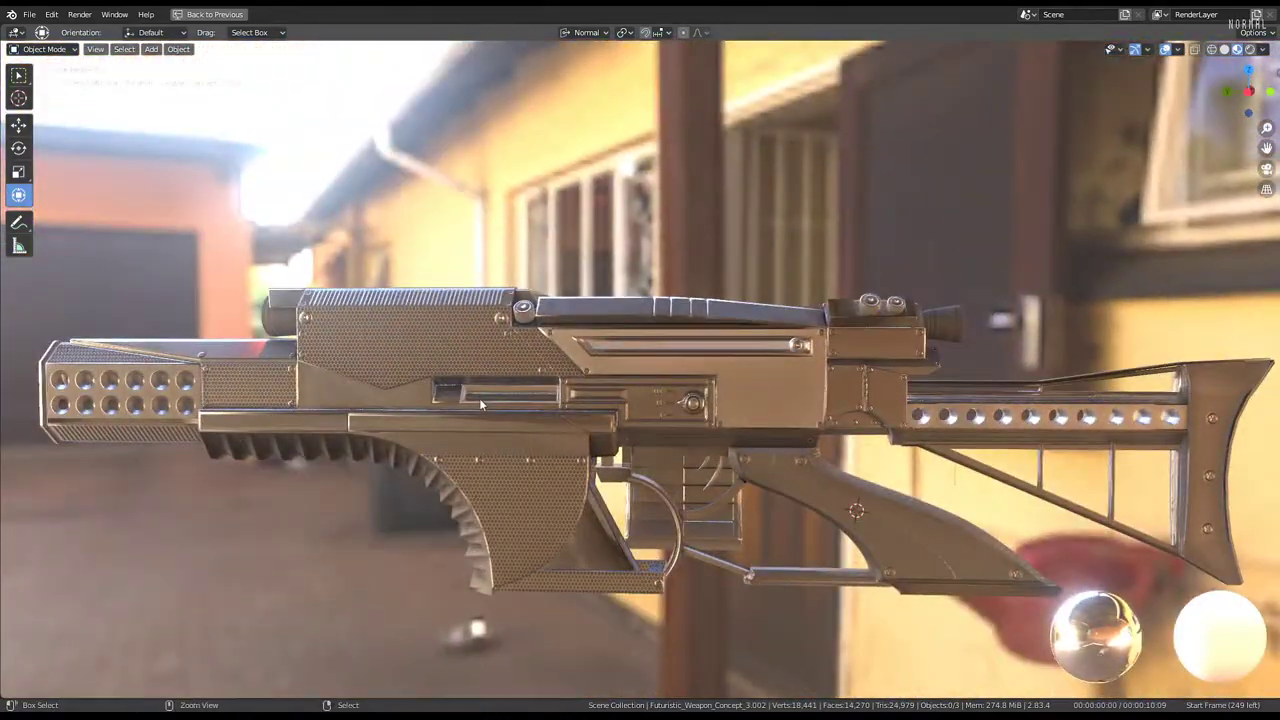
{"action": "middle_click_drag", "start_coordinate": [479, 398], "coordinate": [500, 360], "text": "ctrl"}
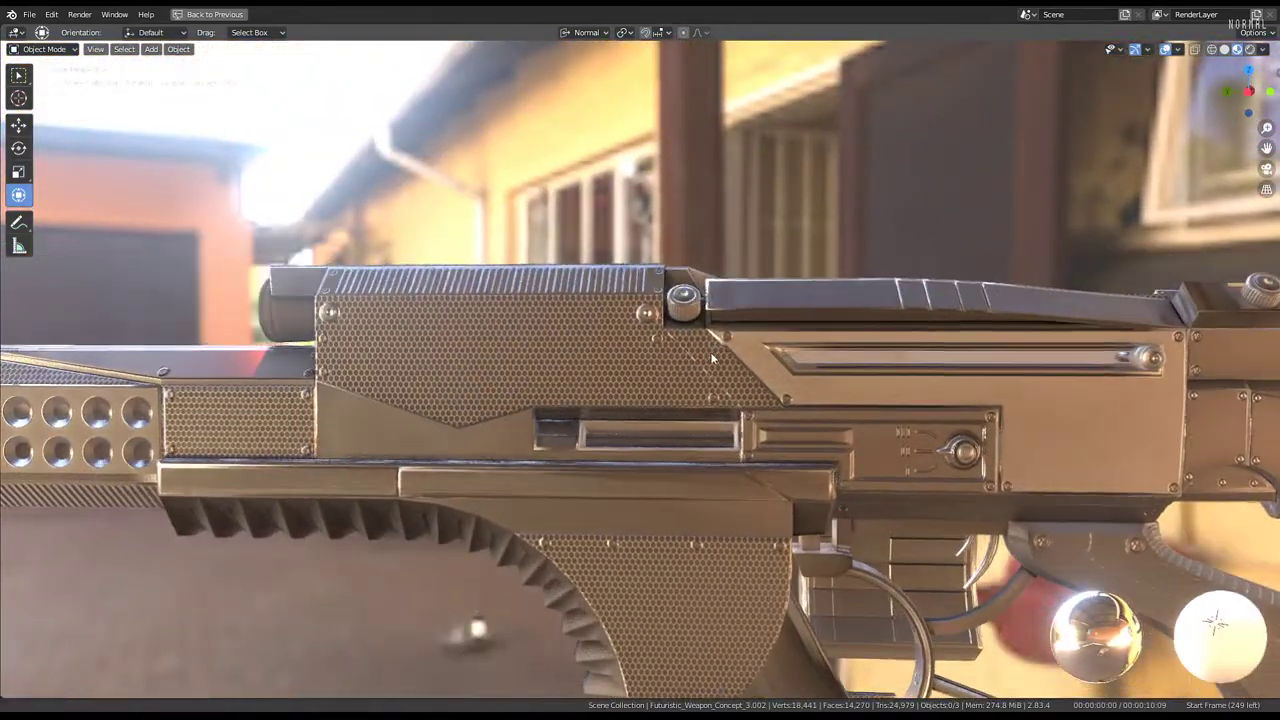
{"action": "mouse_move", "coordinate": [600, 360]}
{"action": "middle_mouse_down"}
{"action": "mouse_move", "coordinate": [769, 340]}
{"action": "mouse_move", "coordinate": [843, 348]}
{"action": "mouse_move", "coordinate": [916, 396]}
{"action": "middle_mouse_up"}
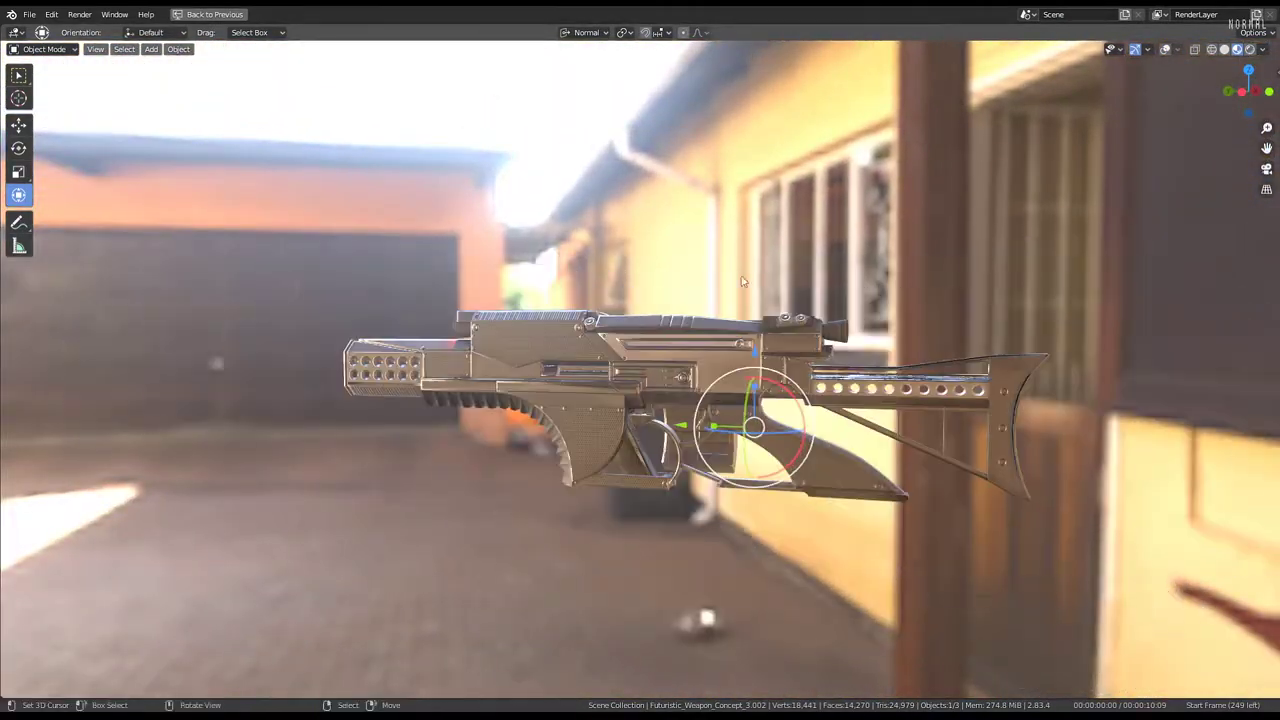
{"action": "mouse_move", "coordinate": [743, 282]}
{"action": "middle_mouse_down"}
{"action": "mouse_move", "coordinate": [684, 219]}
{"action": "mouse_move", "coordinate": [671, 233]}
{"action": "mouse_move", "coordinate": [697, 219]}
{"action": "mouse_move", "coordinate": [706, 349]}
{"action": "mouse_move", "coordinate": [686, 328]}
{"action": "mouse_move", "coordinate": [686, 343]}
{"action": "middle_mouse_up"}
{"action": "scroll", "coordinate": [686, 343], "scroll_direction": "up", "scroll_amount": 5}
{"action": "scroll", "coordinate": [677, 300], "scroll_direction": "down", "scroll_amount": 5}
{"action": "mouse_move", "coordinate": [686, 297]}
{"action": "middle_mouse_down"}
{"action": "mouse_move", "coordinate": [757, 394]}
{"action": "mouse_move", "coordinate": [1008, 486]}
{"action": "mouse_move", "coordinate": [939, 312]}
{"action": "mouse_move", "coordinate": [1249, 80]}
{"action": "middle_mouse_up"}
Use the city HDRI for preview lighting and orbit around the weapon
{"action": "left_click", "coordinate": [1266, 48]}
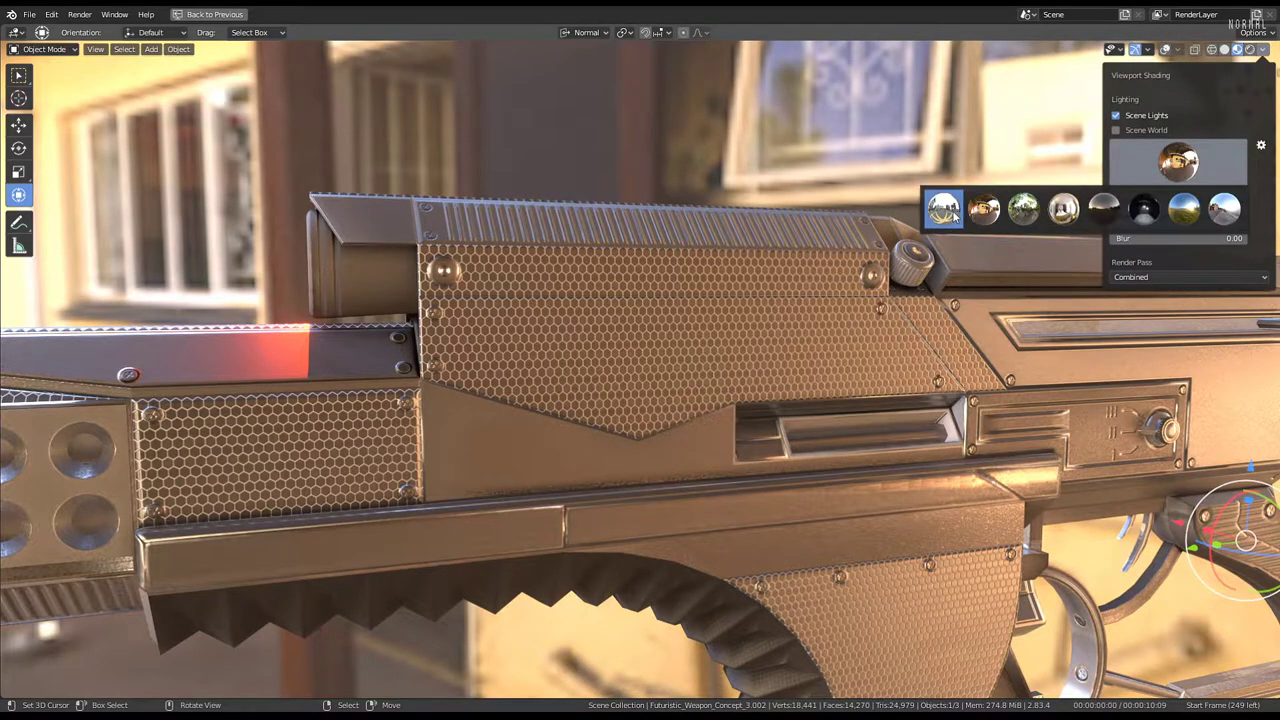
{"action": "left_click", "coordinate": [945, 210]}
{"action": "middle_click_drag", "start_coordinate": [955, 215], "coordinate": [680, 295]}
Lower the environment lighting strength and zoom in on the glowing muzzle end
{"action": "left_click", "coordinate": [1265, 50]}
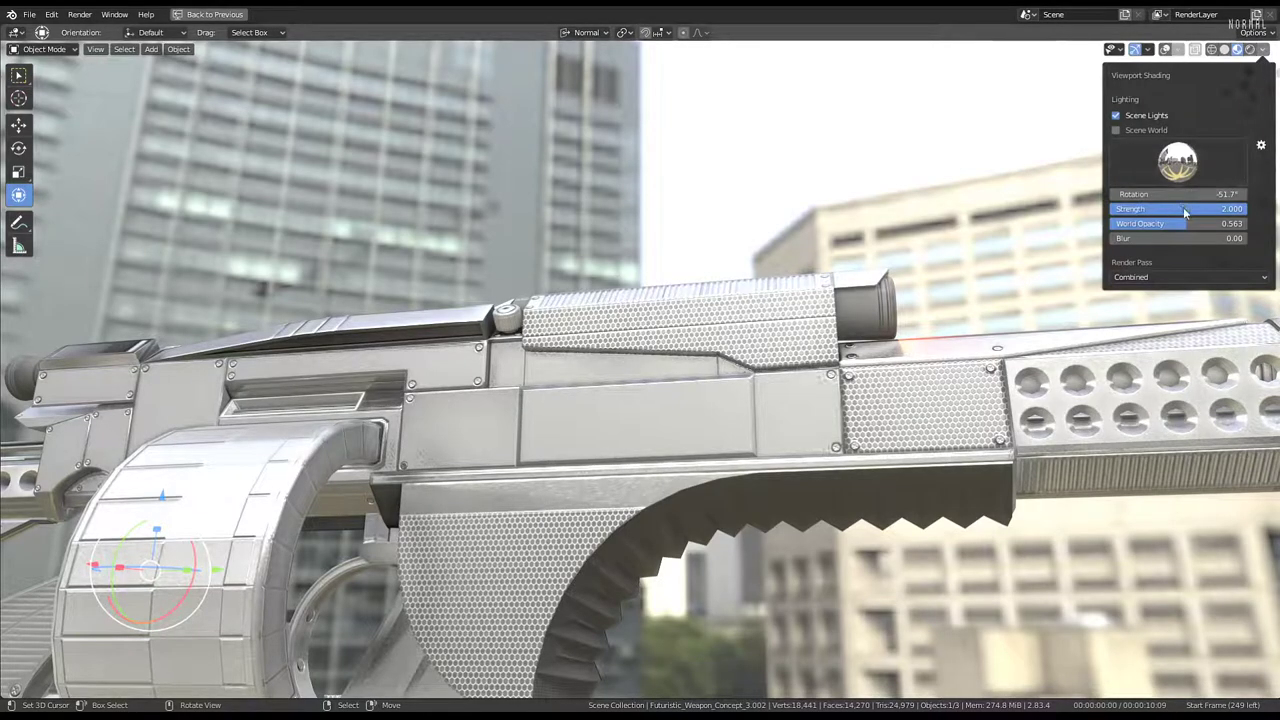
{"action": "left_click_drag", "start_coordinate": [1185, 212], "coordinate": [1140, 212]}
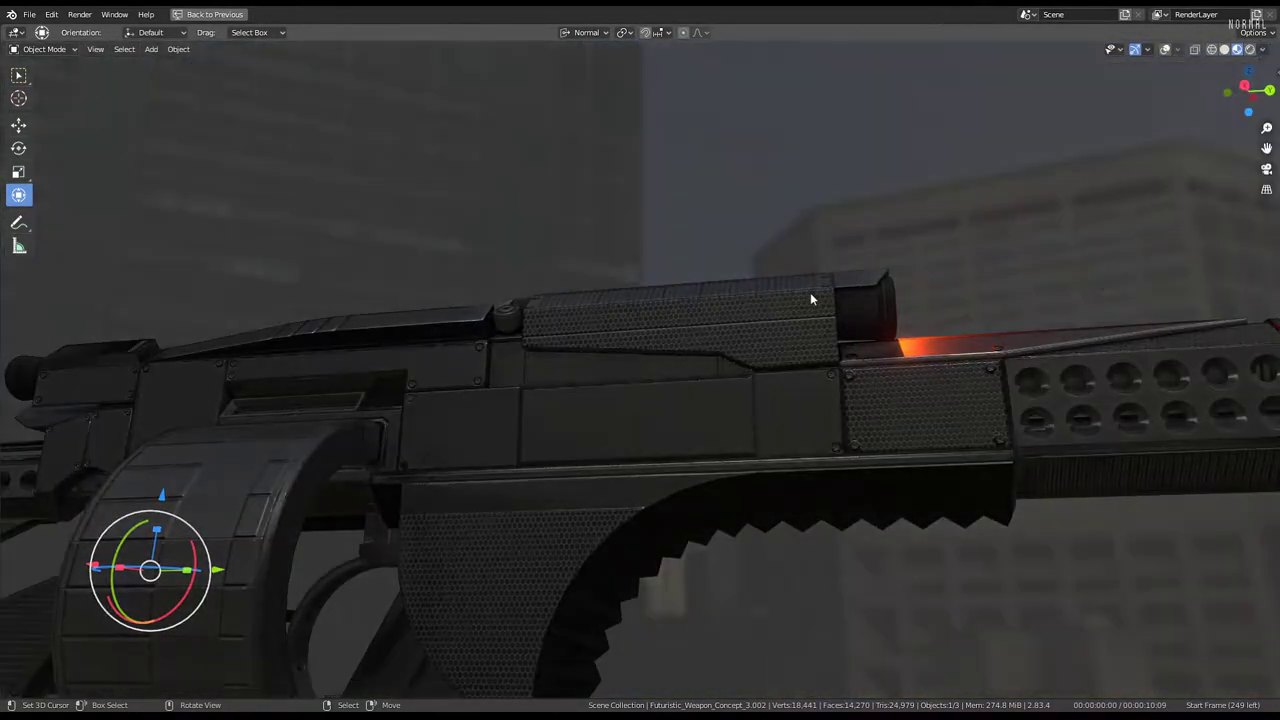
{"action": "mouse_move", "coordinate": [810, 292]}
{"action": "middle_mouse_down"}
{"action": "mouse_move", "coordinate": [680, 336]}
{"action": "mouse_move", "coordinate": [648, 315]}
{"action": "mouse_move", "coordinate": [655, 269]}
{"action": "mouse_move", "coordinate": [683, 257]}
{"action": "mouse_move", "coordinate": [686, 237]}
{"action": "mouse_move", "coordinate": [679, 344]}
{"action": "mouse_move", "coordinate": [651, 282]}
{"action": "mouse_move", "coordinate": [714, 331]}
{"action": "mouse_move", "coordinate": [815, 340]}
{"action": "mouse_move", "coordinate": [862, 307]}
{"action": "mouse_move", "coordinate": [851, 286]}
{"action": "mouse_move", "coordinate": [883, 420]}
{"action": "mouse_move", "coordinate": [871, 386]}
{"action": "middle_mouse_up"}
{"action": "scroll", "coordinate": [660, 268], "scroll_direction": "up", "scroll_amount": 2}
{"action": "scroll", "coordinate": [667, 255], "scroll_direction": "up", "scroll_amount": 2}
{"action": "scroll", "coordinate": [669, 235], "scroll_direction": "up", "scroll_amount": 3}
{"action": "scroll", "coordinate": [670, 229], "scroll_direction": "up", "scroll_amount": 2}
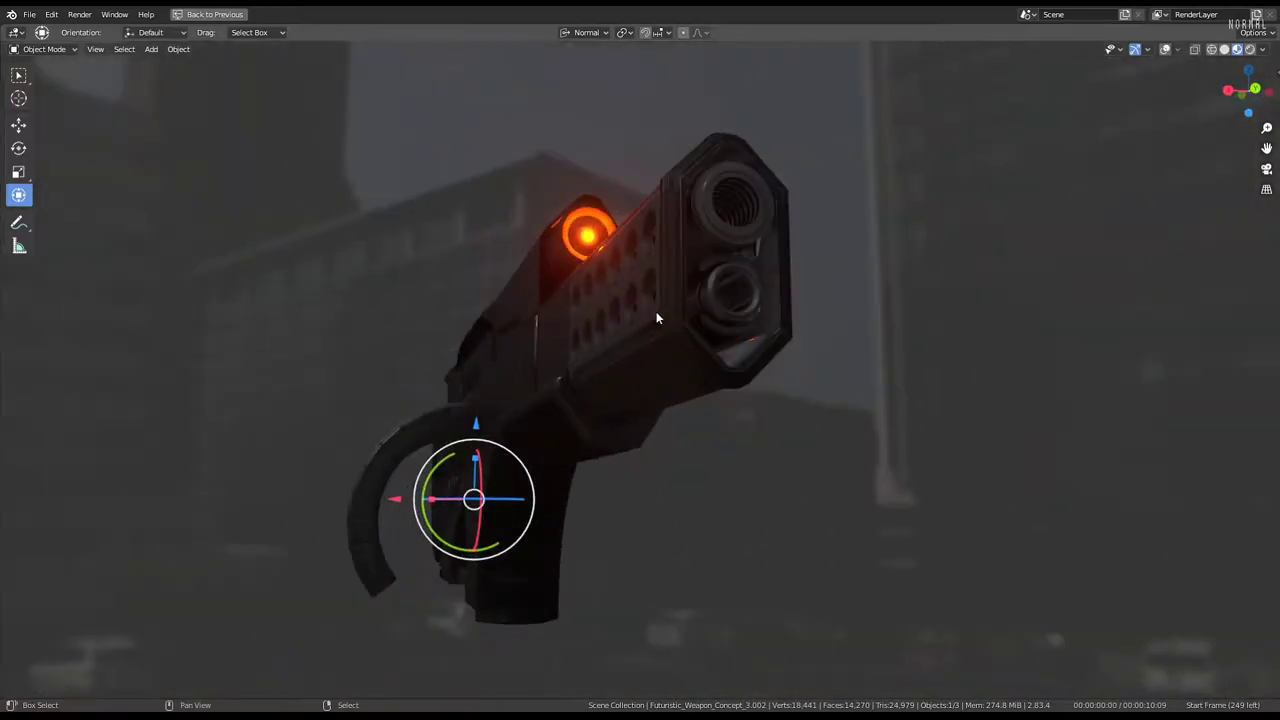
Inspect the ribbed barrel's wireframe in Edit Mode, then restore the Shading workspace layout
{"action": "mouse_move", "coordinate": [656, 318]}
{"action": "middle_mouse_down"}
{"action": "mouse_move", "coordinate": [731, 374]}
{"action": "mouse_move", "coordinate": [594, 380]}
{"action": "mouse_move", "coordinate": [534, 349]}
{"action": "mouse_move", "coordinate": [1066, 162]}
{"action": "middle_mouse_up"}
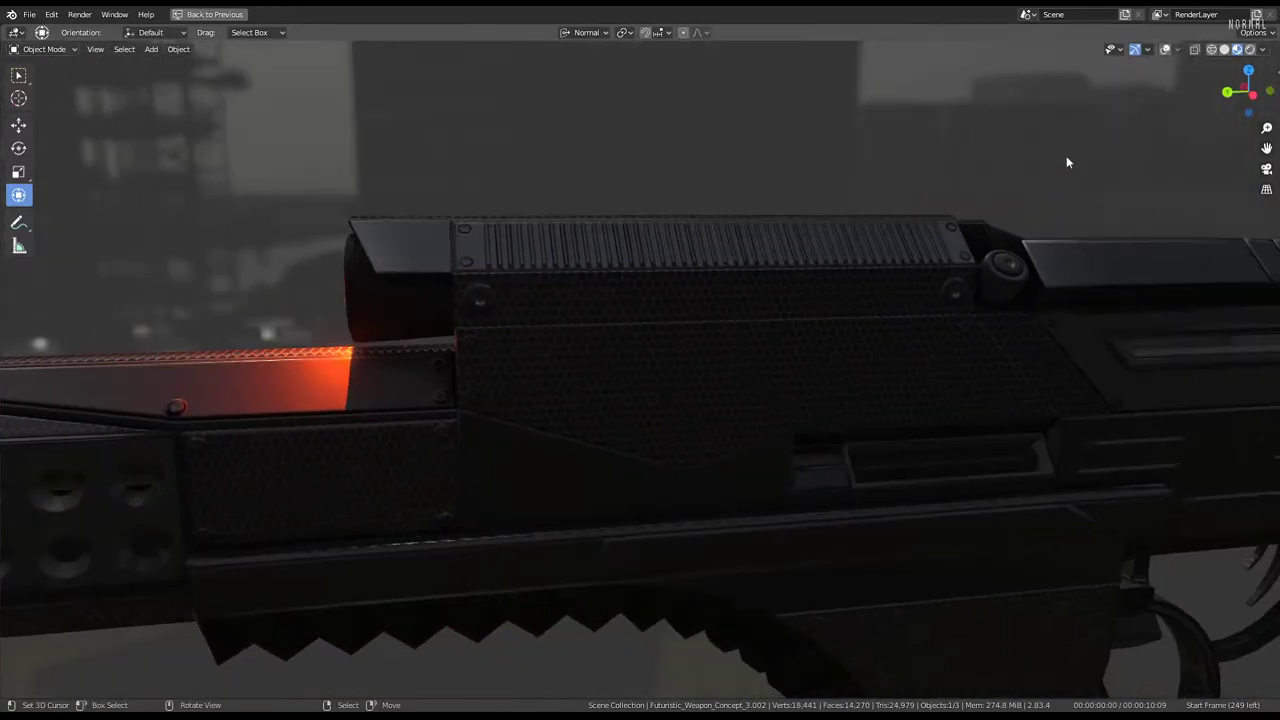
{"action": "middle_click_drag", "start_coordinate": [697, 289], "coordinate": [580, 250]}
{"action": "key", "text": "Tab"}
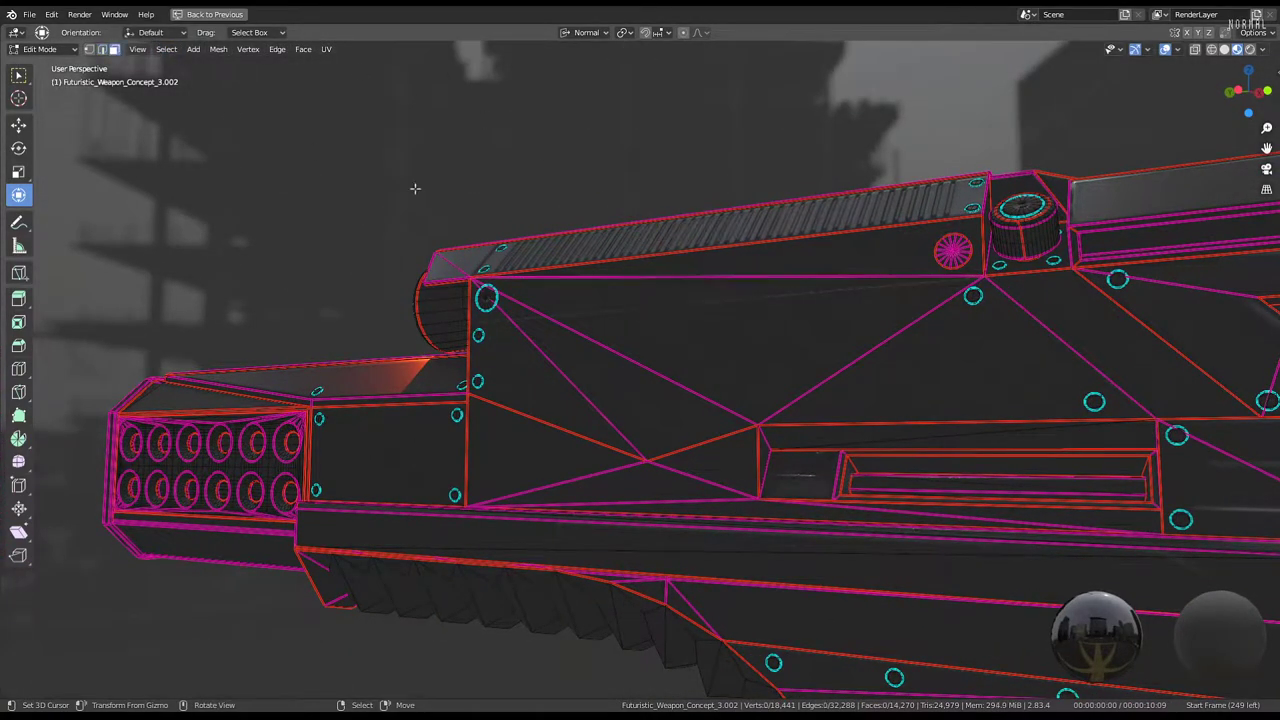
{"action": "left_click", "coordinate": [621, 333]}
{"action": "mouse_move", "coordinate": [621, 333]}
{"action": "middle_mouse_down"}
{"action": "mouse_move", "coordinate": [678, 335]}
{"action": "mouse_move", "coordinate": [708, 254]}
{"action": "middle_mouse_up"}
{"action": "key", "text": "ctrl+space"}
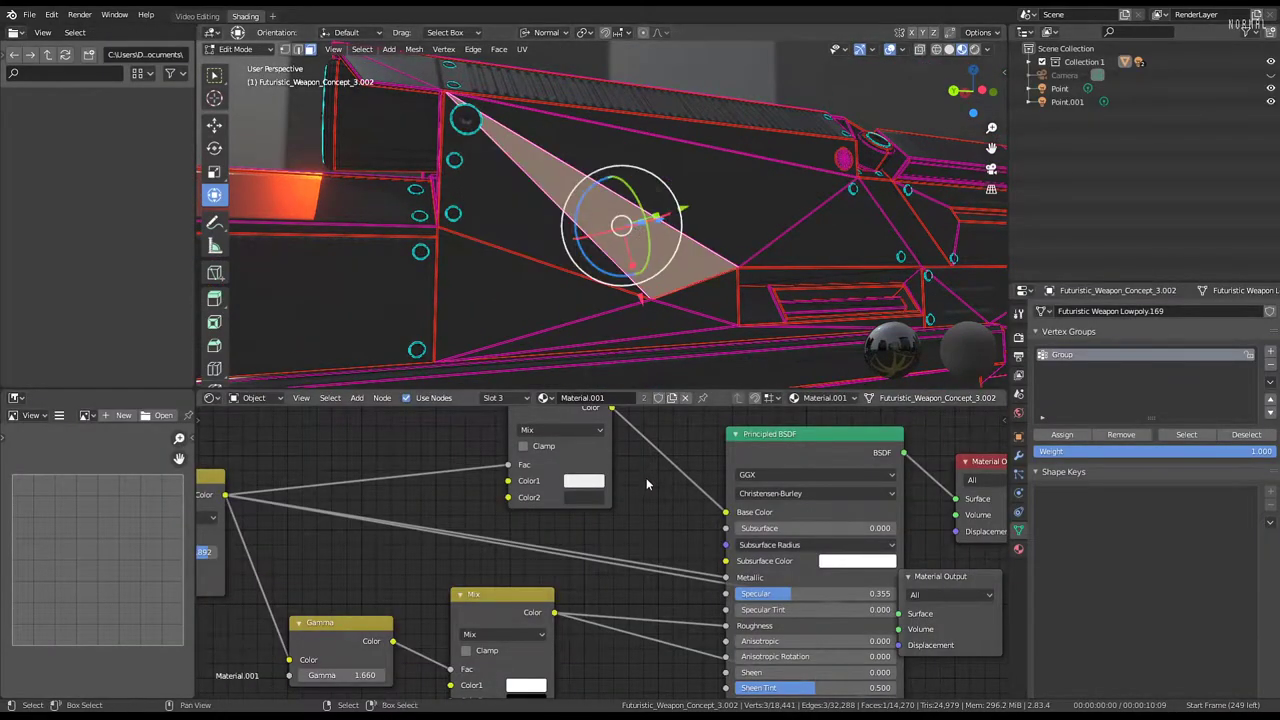
Return to Object Mode and pan to the Texture Coordinate, Mapping and Value nodes
{"action": "scroll", "coordinate": [646, 484], "scroll_direction": "down", "scroll_amount": 2}
{"action": "key", "text": "Tab"}
{"action": "mouse_move", "coordinate": [640, 520]}
{"action": "middle_mouse_down"}
{"action": "mouse_move", "coordinate": [304, 520]}
{"action": "mouse_move", "coordinate": [306, 496]}
{"action": "middle_mouse_up"}
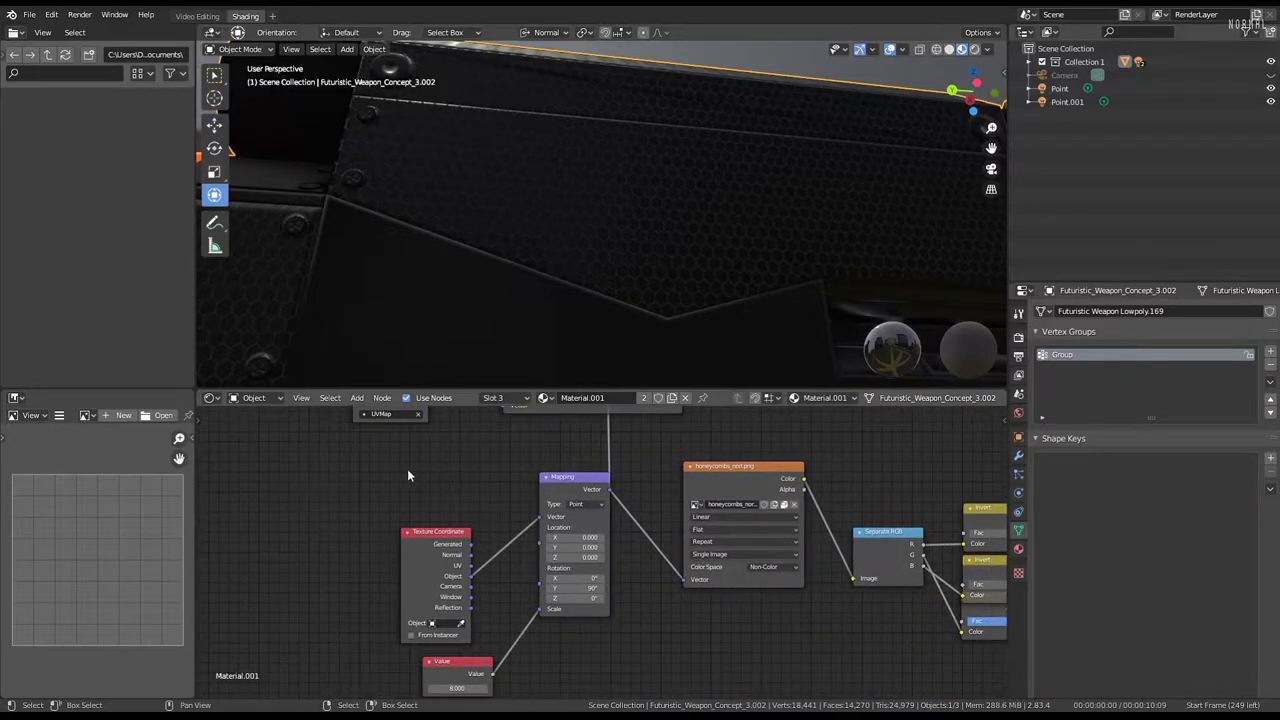
{"action": "middle_click_drag", "start_coordinate": [560, 482], "coordinate": [589, 436]}
{"action": "scroll", "coordinate": [642, 515], "scroll_direction": "up", "scroll_amount": 3}
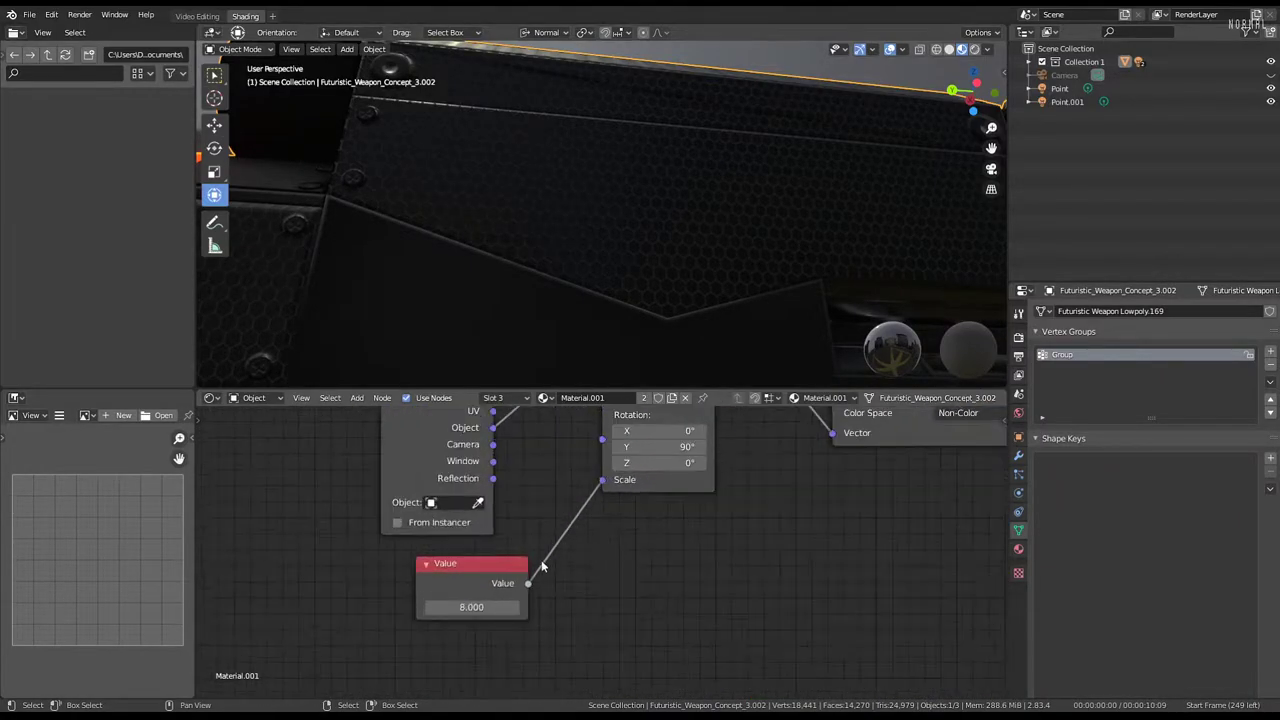
Compare Rendered with Material Preview shading and raise environment strength to 0.933
{"action": "mouse_move", "coordinate": [695, 178]}
{"action": "middle_mouse_down"}
{"action": "mouse_move", "coordinate": [726, 187]}
{"action": "mouse_move", "coordinate": [1046, 37]}
{"action": "middle_mouse_up"}
{"action": "left_click", "coordinate": [978, 50]}
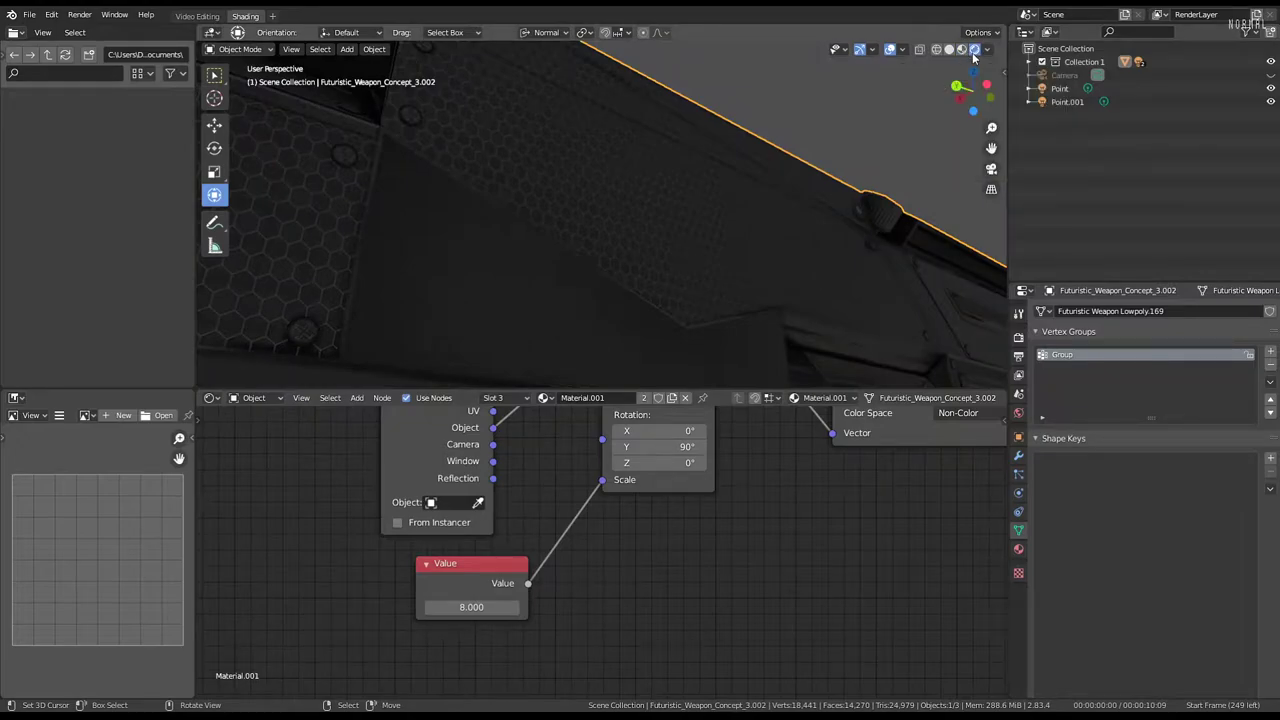
{"action": "left_click", "coordinate": [963, 50]}
{"action": "left_click", "coordinate": [987, 49]}
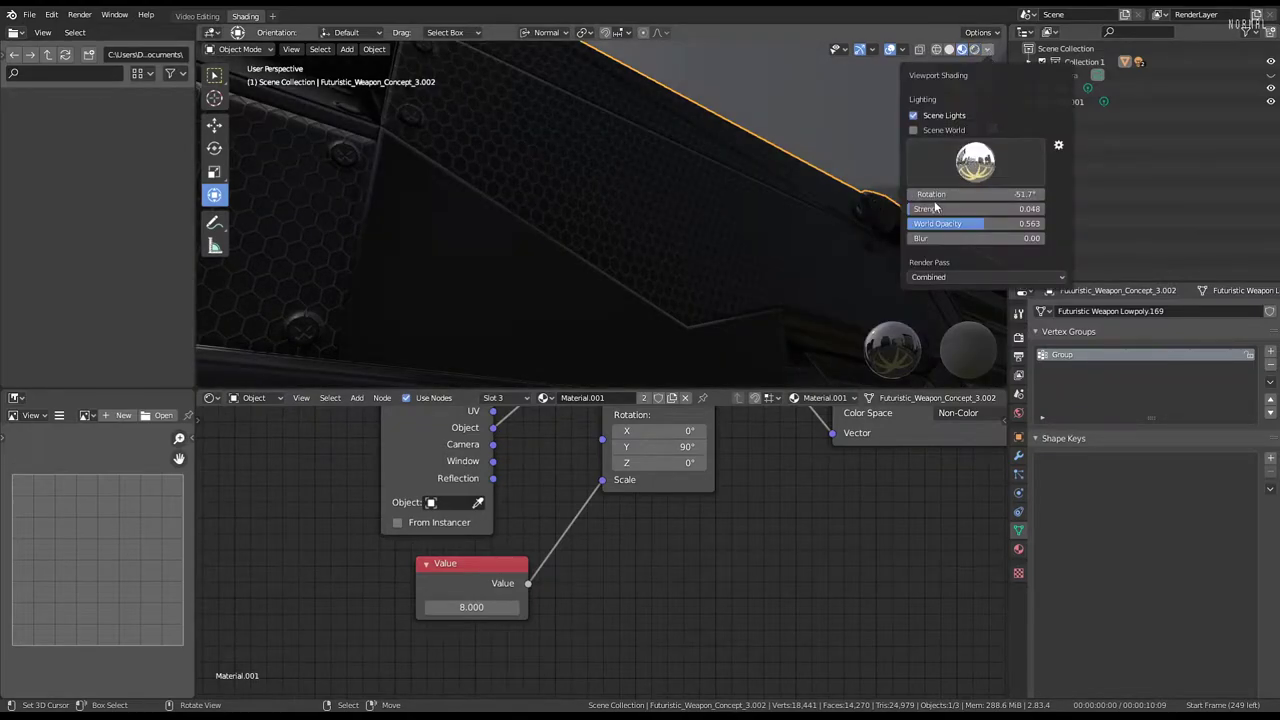
{"action": "left_click_drag", "start_coordinate": [935, 207], "coordinate": [975, 207]}
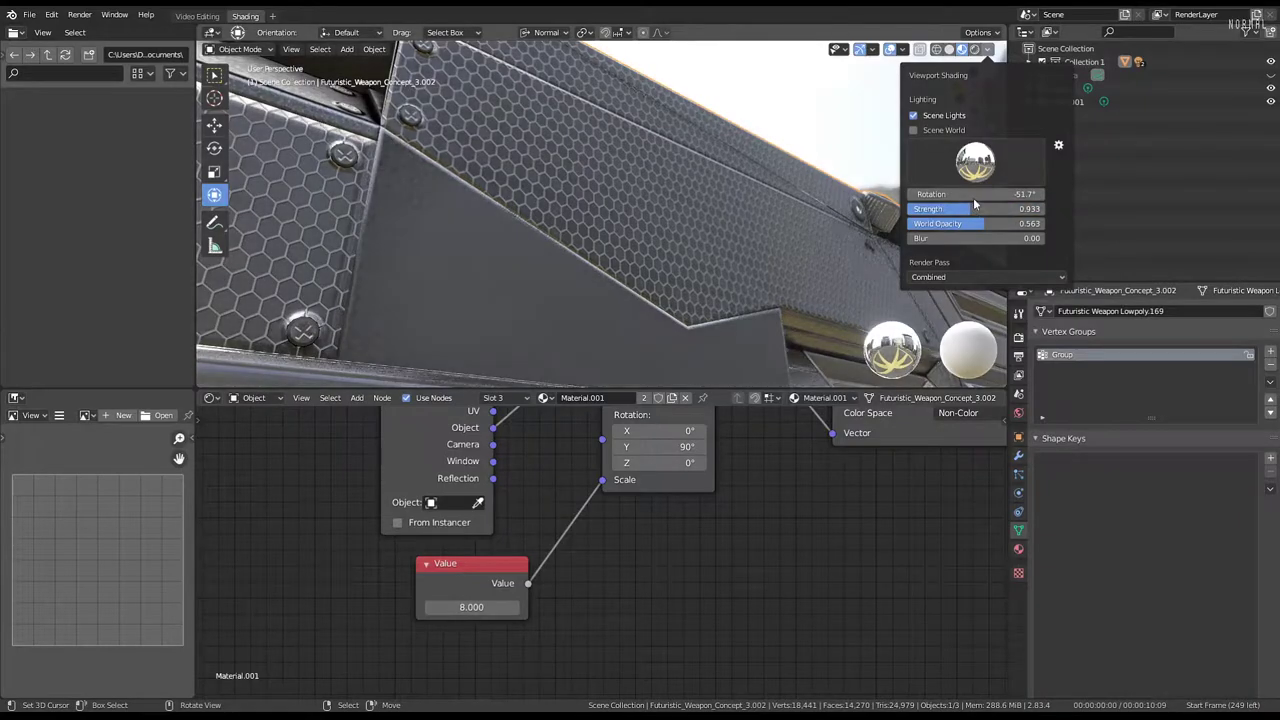
Switch to a new preview environment and set the honeycomb scale Value to 1.720
{"action": "left_click", "coordinate": [895, 213]}
{"action": "mouse_move", "coordinate": [740, 255]}
{"action": "middle_mouse_down"}
{"action": "mouse_move", "coordinate": [616, 261]}
{"action": "mouse_move", "coordinate": [566, 348]}
{"action": "middle_mouse_up"}
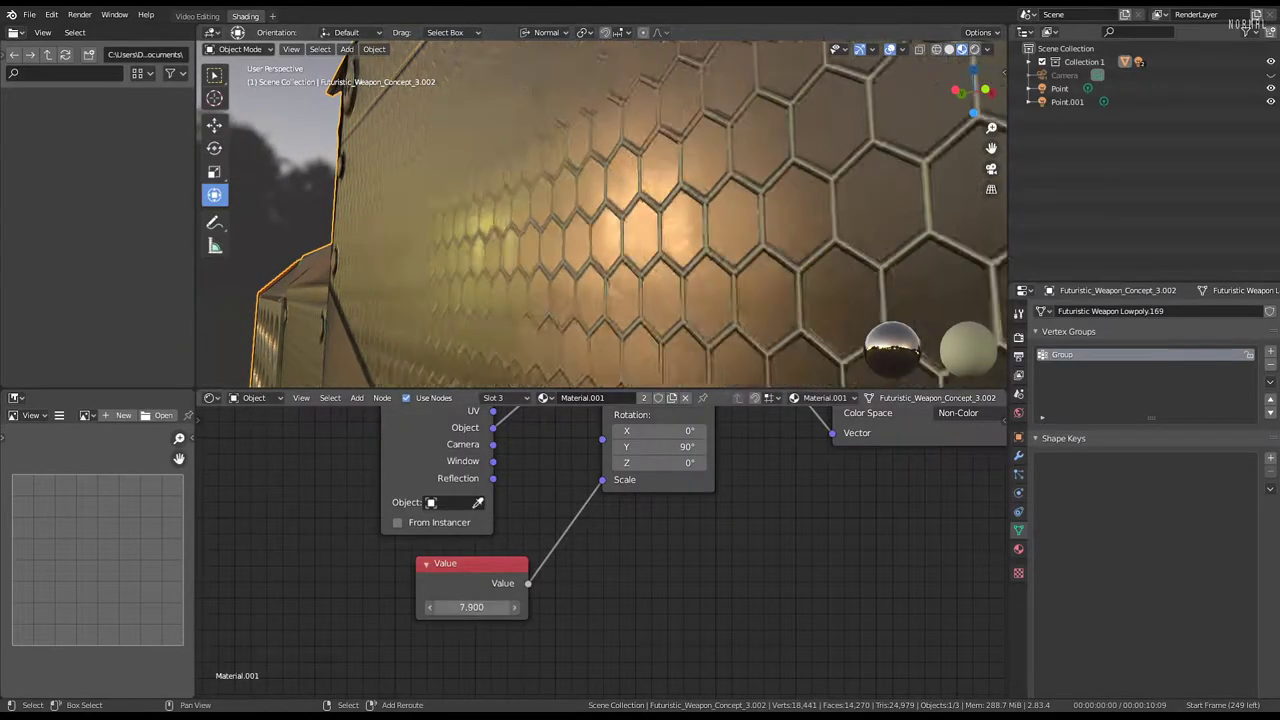
{"action": "left_click_drag", "start_coordinate": [471, 607], "coordinate": [450, 607]}
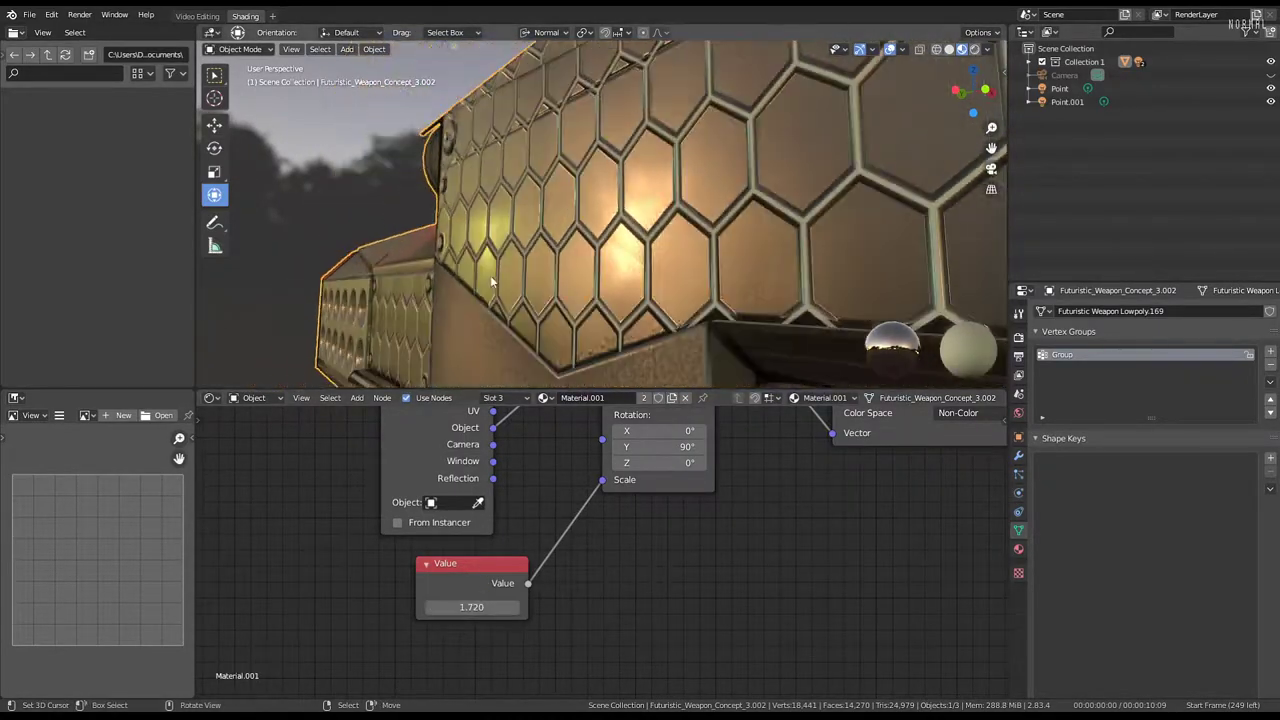
Orbit closely around the honeycomb panel and the bolted dark side panel
{"action": "middle_click_drag", "start_coordinate": [490, 275], "coordinate": [592, 213]}
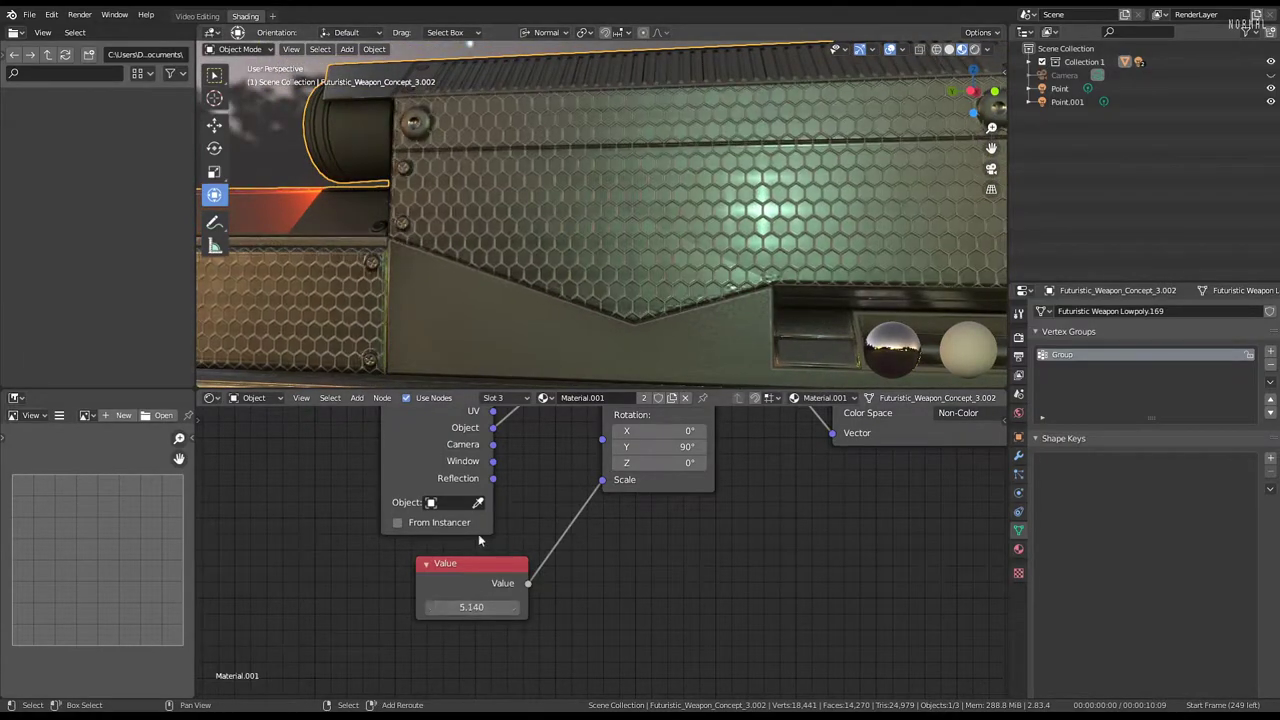
{"action": "mouse_move", "coordinate": [594, 297]}
{"action": "middle_mouse_down"}
{"action": "mouse_move", "coordinate": [600, 286]}
{"action": "mouse_move", "coordinate": [531, 251]}
{"action": "mouse_move", "coordinate": [477, 288]}
{"action": "middle_mouse_up"}
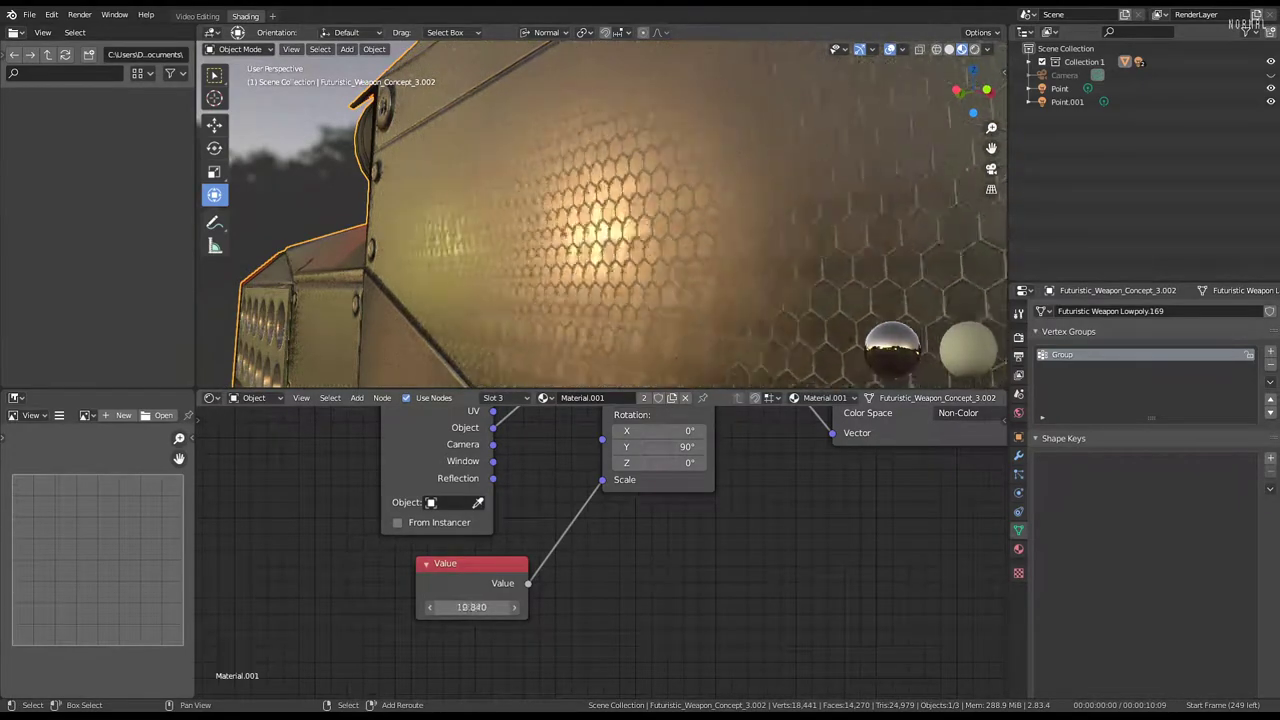
{"action": "mouse_move", "coordinate": [490, 380]}
{"action": "middle_mouse_down"}
{"action": "mouse_move", "coordinate": [597, 200]}
{"action": "mouse_move", "coordinate": [747, 200]}
{"action": "mouse_move", "coordinate": [691, 210]}
{"action": "mouse_move", "coordinate": [730, 287]}
{"action": "mouse_move", "coordinate": [585, 313]}
{"action": "mouse_move", "coordinate": [525, 149]}
{"action": "mouse_move", "coordinate": [569, 160]}
{"action": "middle_mouse_up"}
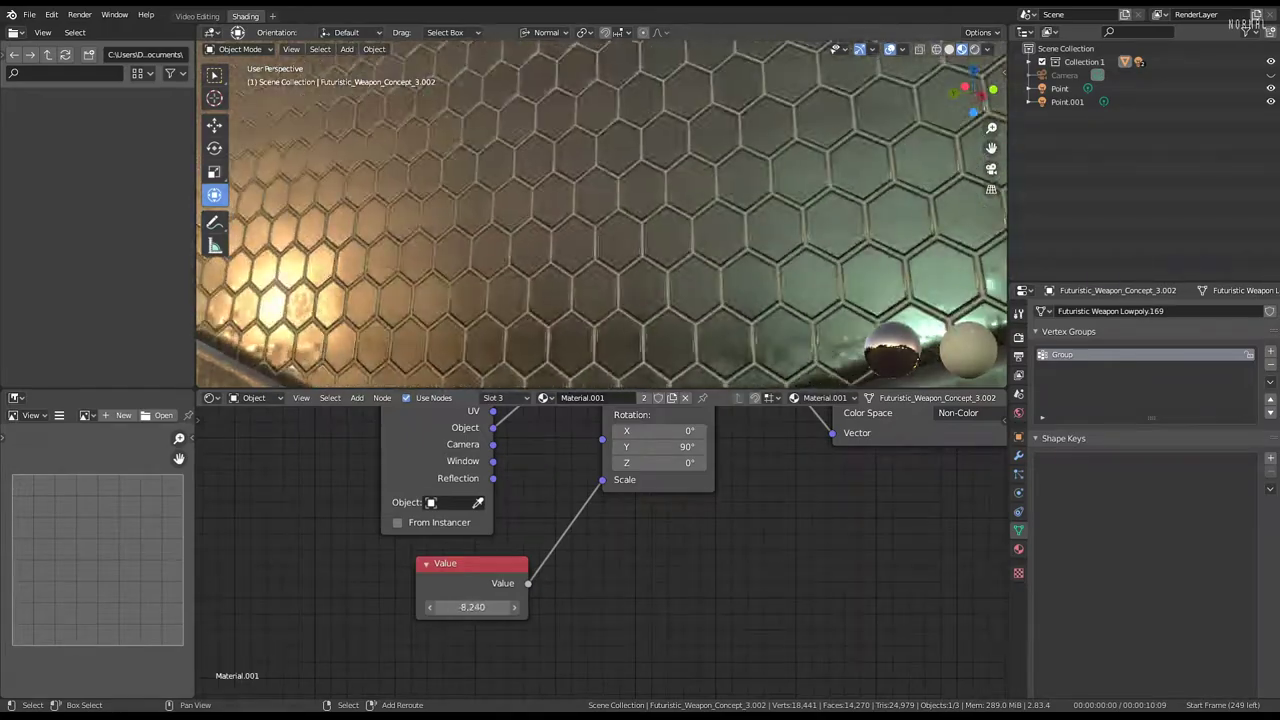
{"action": "mouse_move", "coordinate": [500, 217]}
{"action": "middle_mouse_down"}
{"action": "mouse_move", "coordinate": [592, 239]}
{"action": "mouse_move", "coordinate": [601, 472]}
{"action": "middle_mouse_up"}
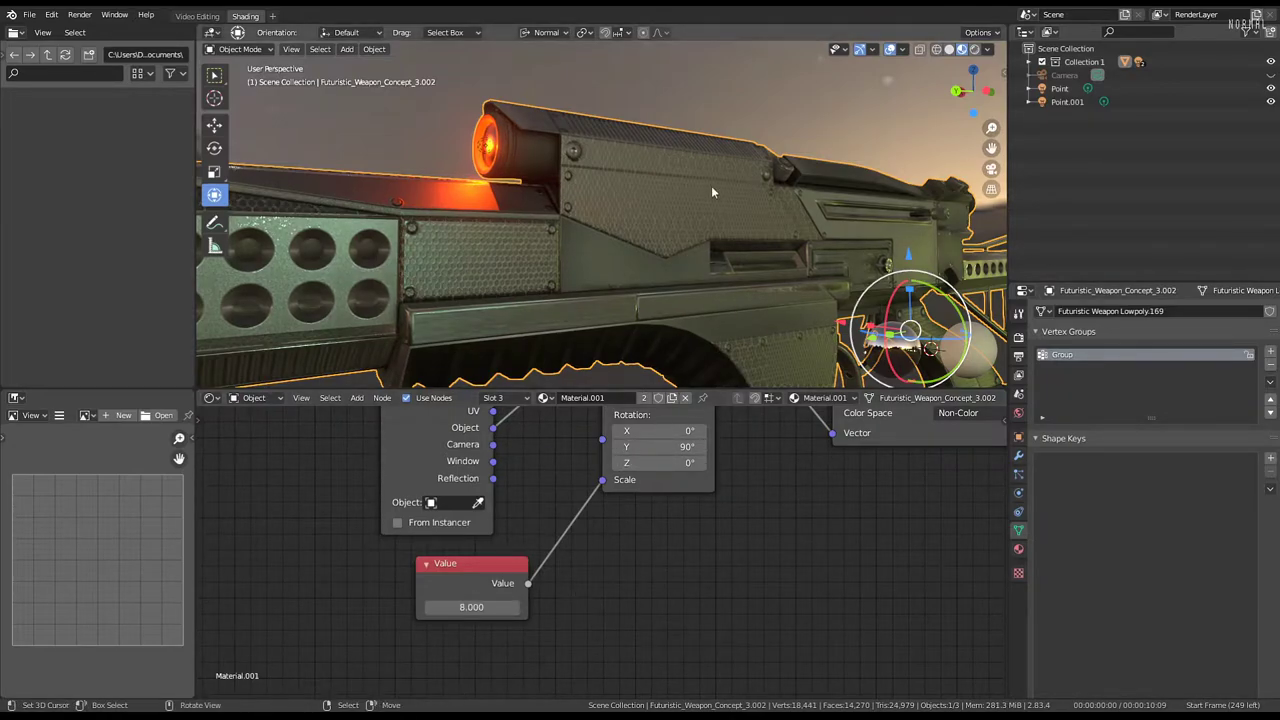
{"action": "middle_click_drag", "start_coordinate": [711, 185], "coordinate": [634, 163]}
Maximize the 3D viewport and view the gun from a low angle
{"action": "key", "text": "ctrl+space"}
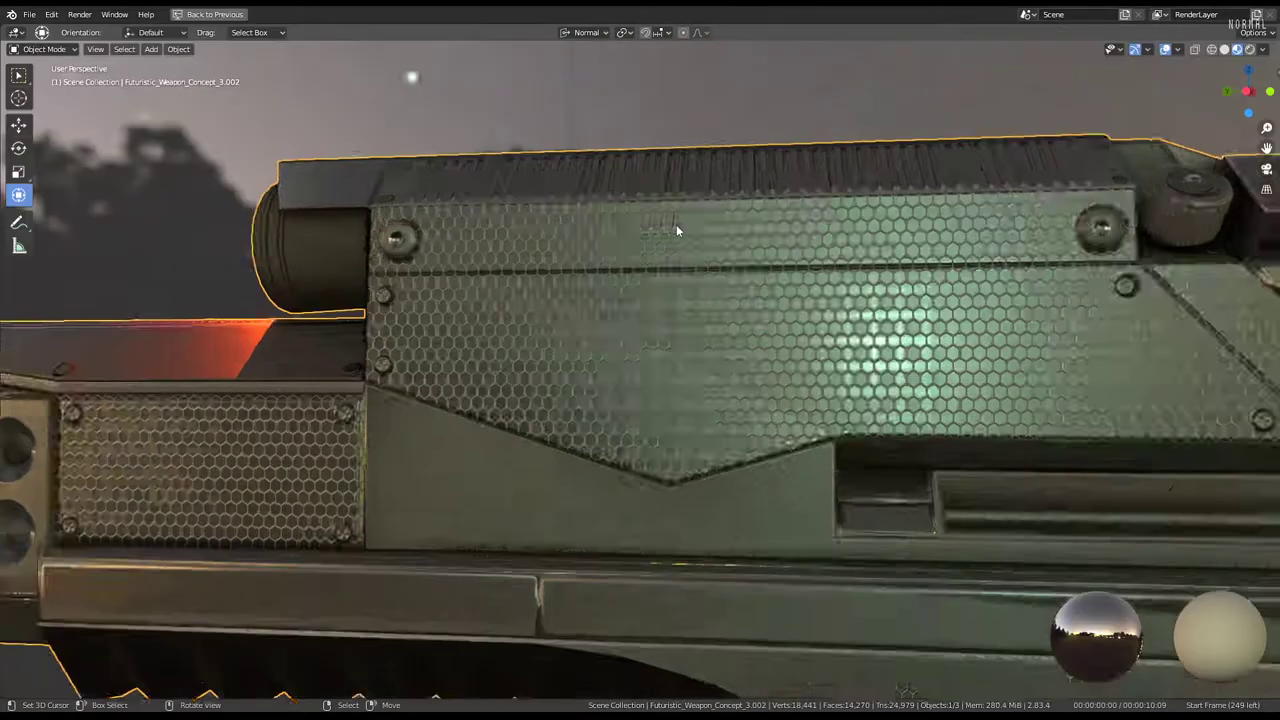
{"action": "scroll", "coordinate": [680, 228], "scroll_direction": "down", "scroll_amount": 3}
{"action": "scroll", "coordinate": [685, 240], "scroll_direction": "up", "scroll_amount": 5}
{"action": "mouse_move", "coordinate": [686, 251]}
{"action": "middle_mouse_down"}
{"action": "mouse_move", "coordinate": [917, 229]}
{"action": "mouse_move", "coordinate": [1018, 252]}
{"action": "mouse_move", "coordinate": [980, 284]}
{"action": "mouse_move", "coordinate": [968, 251]}
{"action": "mouse_move", "coordinate": [872, 251]}
{"action": "mouse_move", "coordinate": [700, 330]}
{"action": "mouse_move", "coordinate": [740, 305]}
{"action": "mouse_move", "coordinate": [581, 304]}
{"action": "mouse_move", "coordinate": [728, 308]}
{"action": "mouse_move", "coordinate": [714, 286]}
{"action": "mouse_move", "coordinate": [598, 282]}
{"action": "mouse_move", "coordinate": [725, 307]}
{"action": "mouse_move", "coordinate": [457, 288]}
{"action": "mouse_move", "coordinate": [500, 280]}
{"action": "middle_mouse_up"}
{"action": "scroll", "coordinate": [872, 251], "scroll_direction": "up", "scroll_amount": 3}
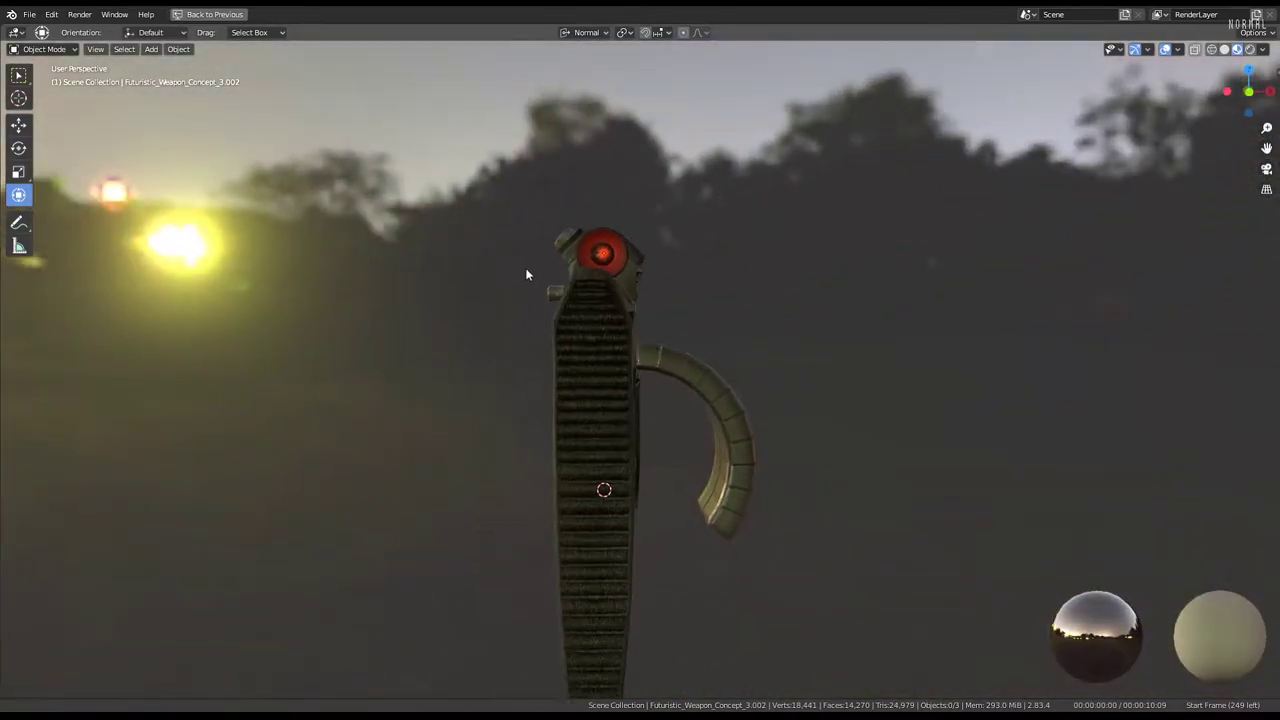
Zoom into the red scope lens, then pull out to a side view of the whole gun
{"action": "scroll", "coordinate": [528, 260], "scroll_direction": "up", "scroll_amount": 5}
{"action": "scroll", "coordinate": [540, 270], "scroll_direction": "down", "scroll_amount": 2}
{"action": "scroll", "coordinate": [583, 347], "scroll_direction": "up", "scroll_amount": 4}
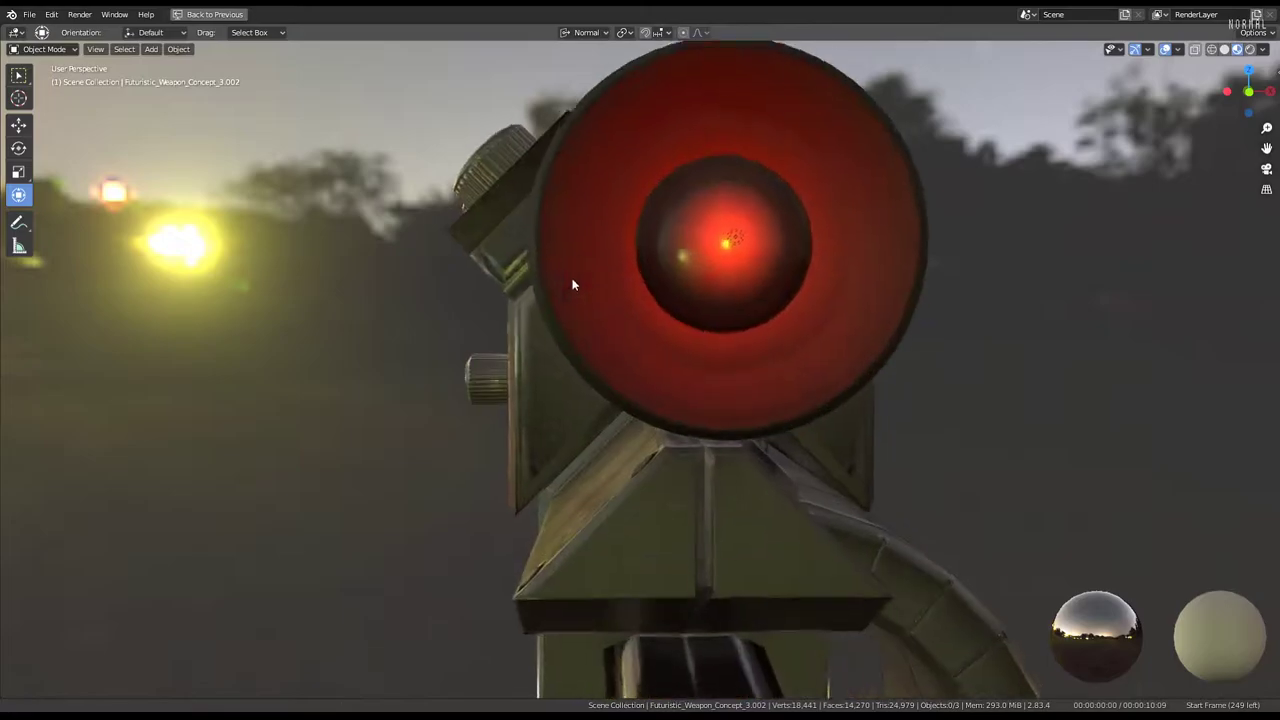
{"action": "scroll", "coordinate": [560, 303], "scroll_direction": "up", "scroll_amount": 5}
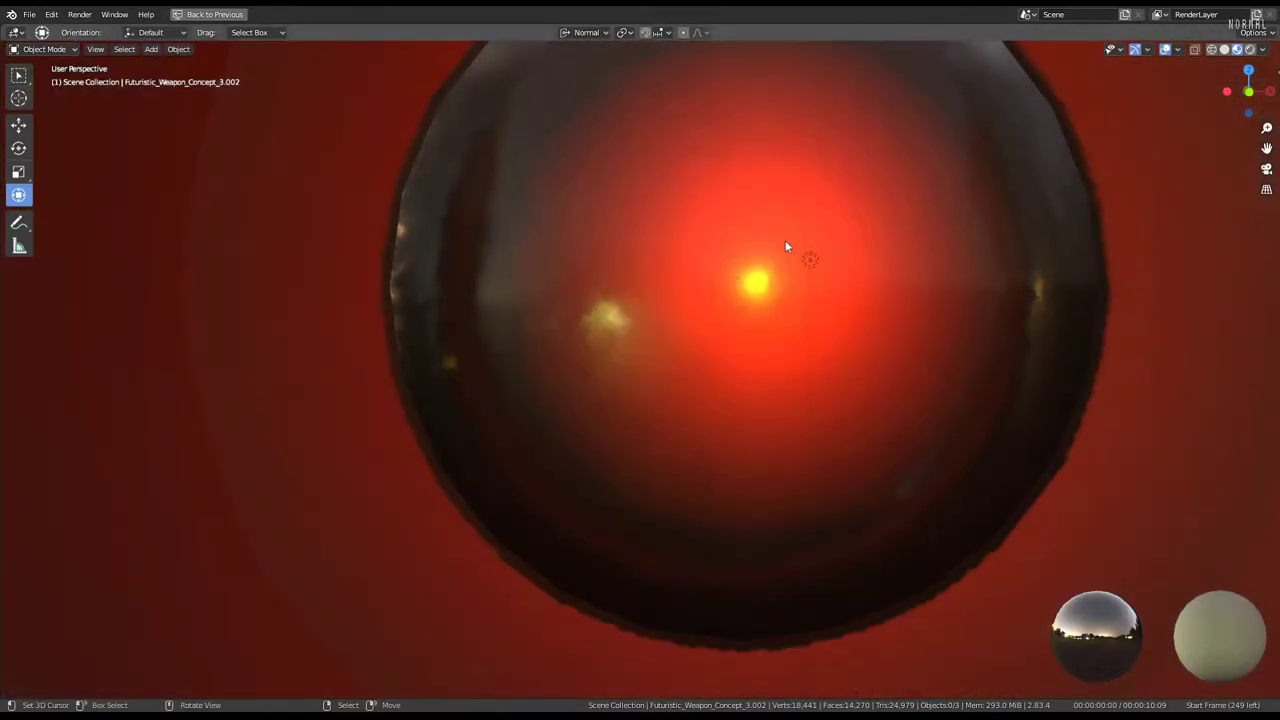
{"action": "scroll", "coordinate": [785, 247], "scroll_direction": "down", "scroll_amount": 4}
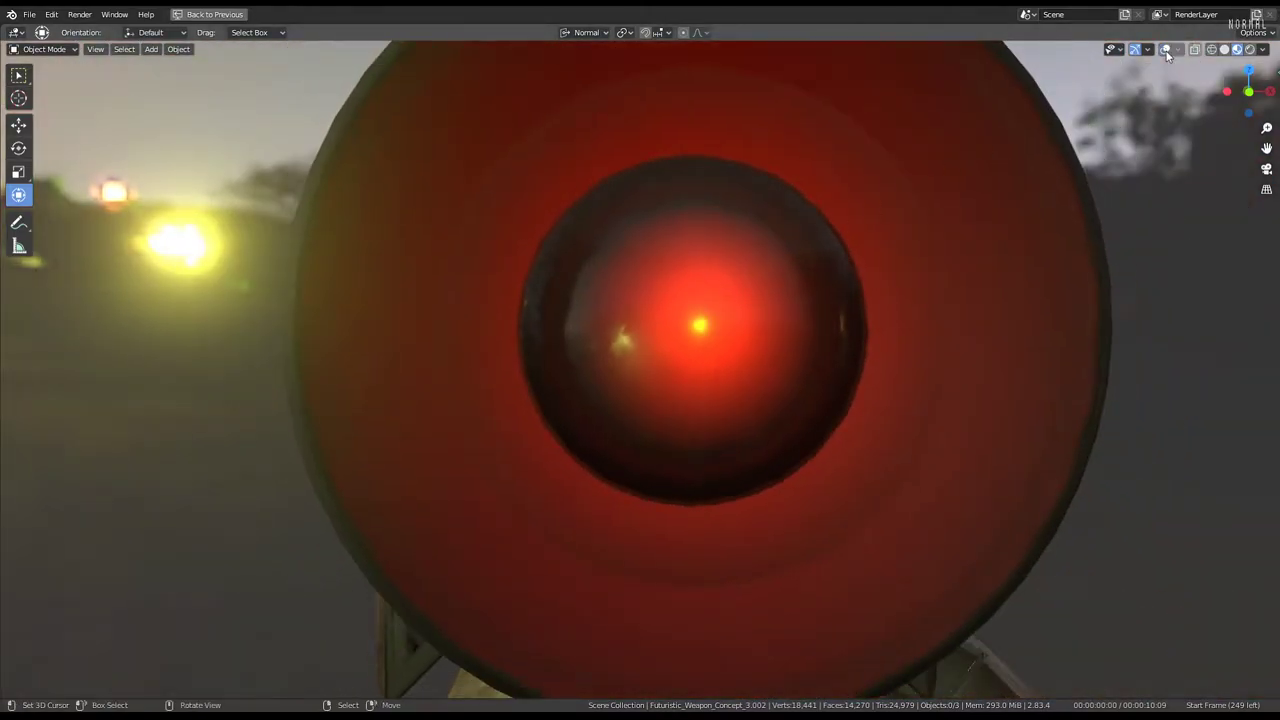
{"action": "mouse_move", "coordinate": [906, 226]}
{"action": "middle_mouse_down"}
{"action": "mouse_move", "coordinate": [650, 280]}
{"action": "mouse_move", "coordinate": [660, 302]}
{"action": "middle_mouse_up"}
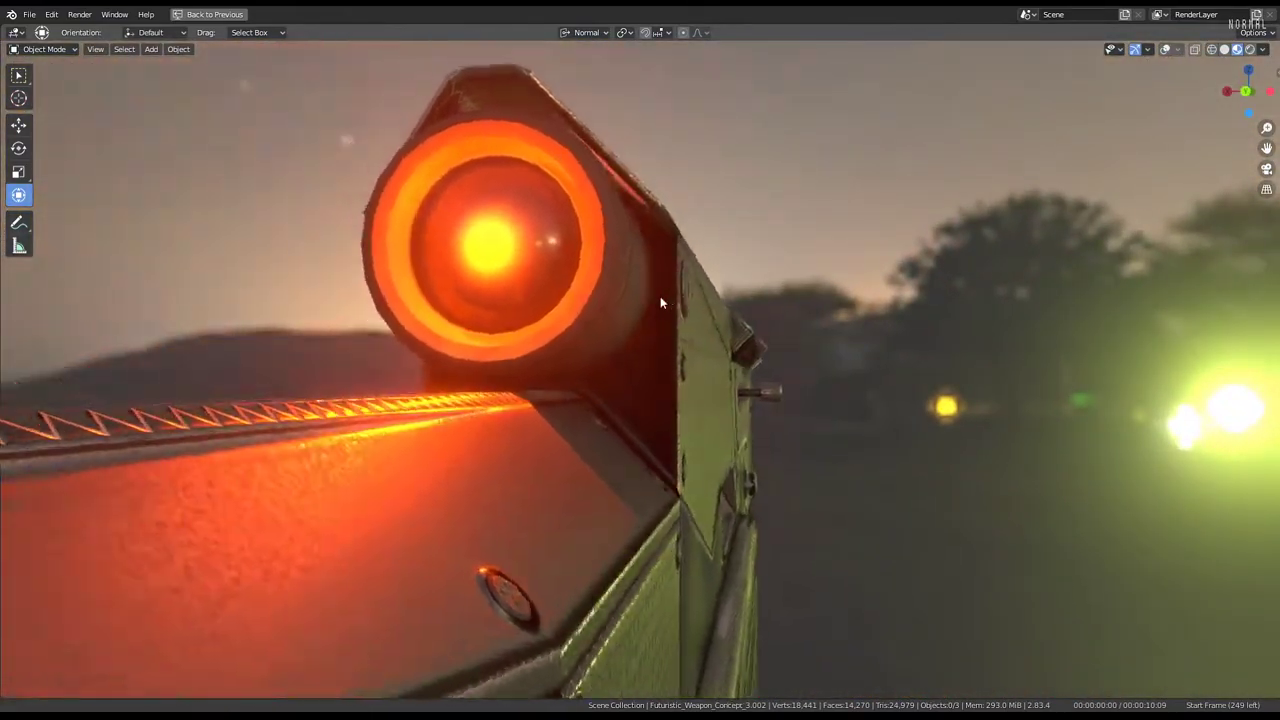
{"action": "scroll", "coordinate": [660, 302], "scroll_direction": "down", "scroll_amount": 2}
{"action": "scroll", "coordinate": [674, 291], "scroll_direction": "down", "scroll_amount": 2}
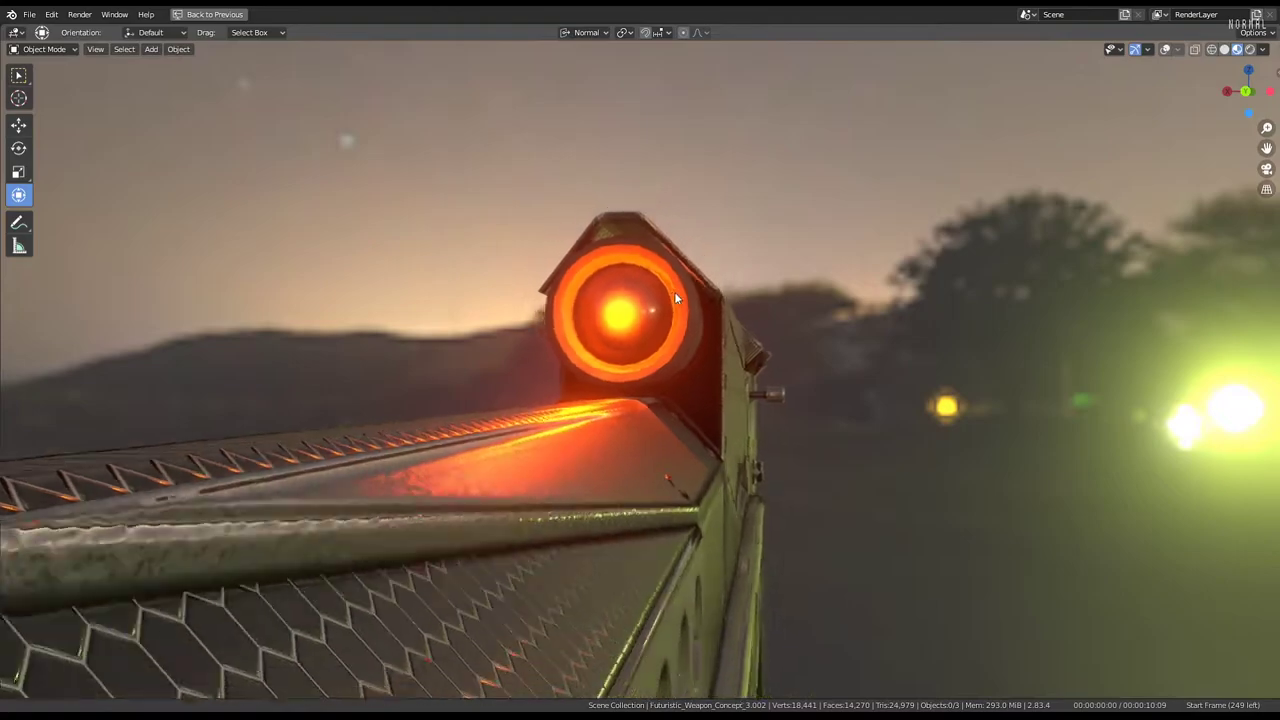
{"action": "scroll", "coordinate": [670, 332], "scroll_direction": "down", "scroll_amount": 3}
{"action": "scroll", "coordinate": [670, 338], "scroll_direction": "down", "scroll_amount": 4}
{"action": "mouse_move", "coordinate": [666, 331]}
{"action": "middle_mouse_down"}
{"action": "mouse_move", "coordinate": [570, 320]}
{"action": "mouse_move", "coordinate": [523, 337]}
{"action": "mouse_move", "coordinate": [594, 329]}
{"action": "mouse_move", "coordinate": [629, 277]}
{"action": "mouse_move", "coordinate": [780, 260]}
{"action": "mouse_move", "coordinate": [894, 306]}
{"action": "mouse_move", "coordinate": [1034, 323]}
{"action": "mouse_move", "coordinate": [1245, 321]}
{"action": "middle_mouse_up"}
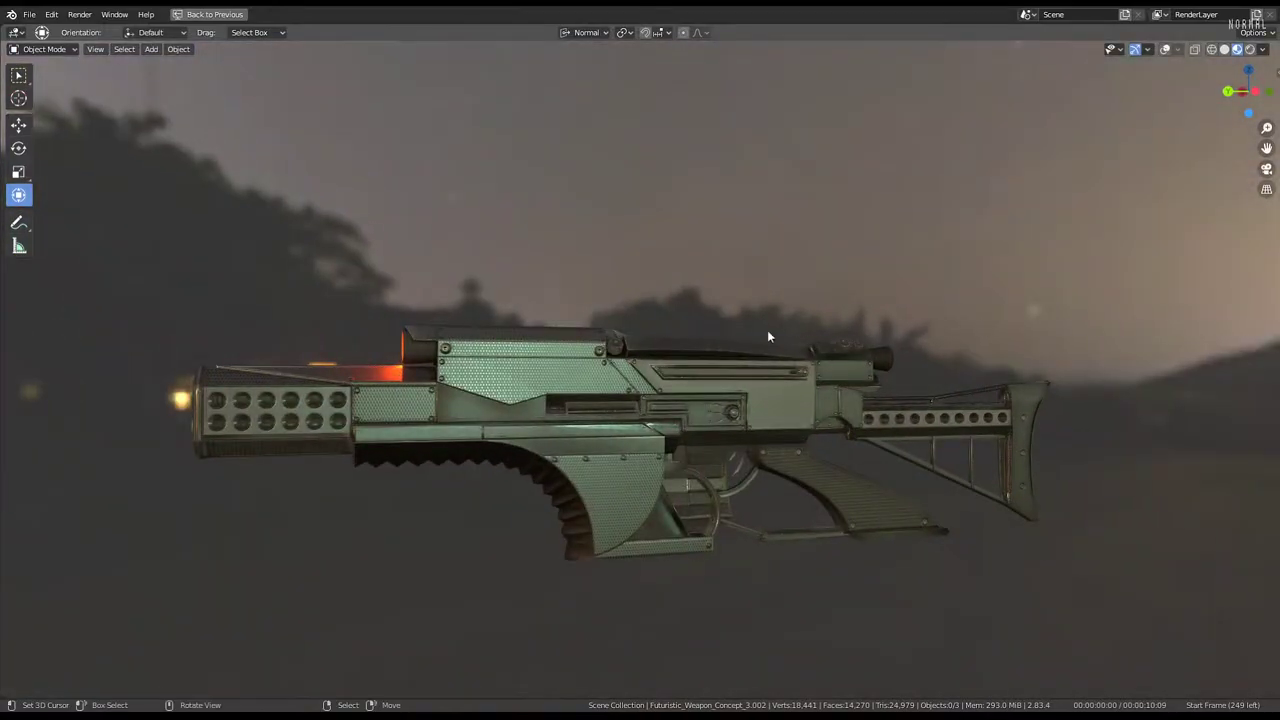
{"action": "middle_click_drag", "start_coordinate": [768, 337], "coordinate": [751, 309]}
Switch to Solid shading with Studio lighting and Object color
{"action": "left_click", "coordinate": [1226, 49]}
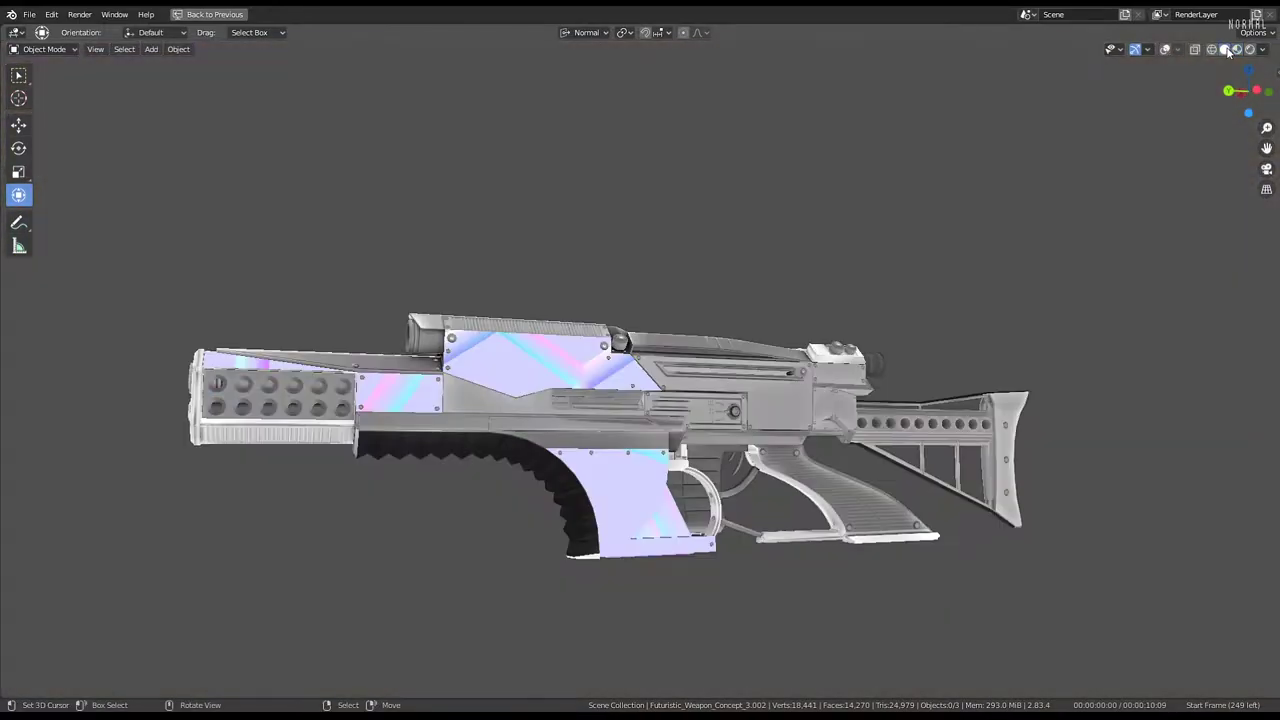
{"action": "left_click", "coordinate": [1263, 49]}
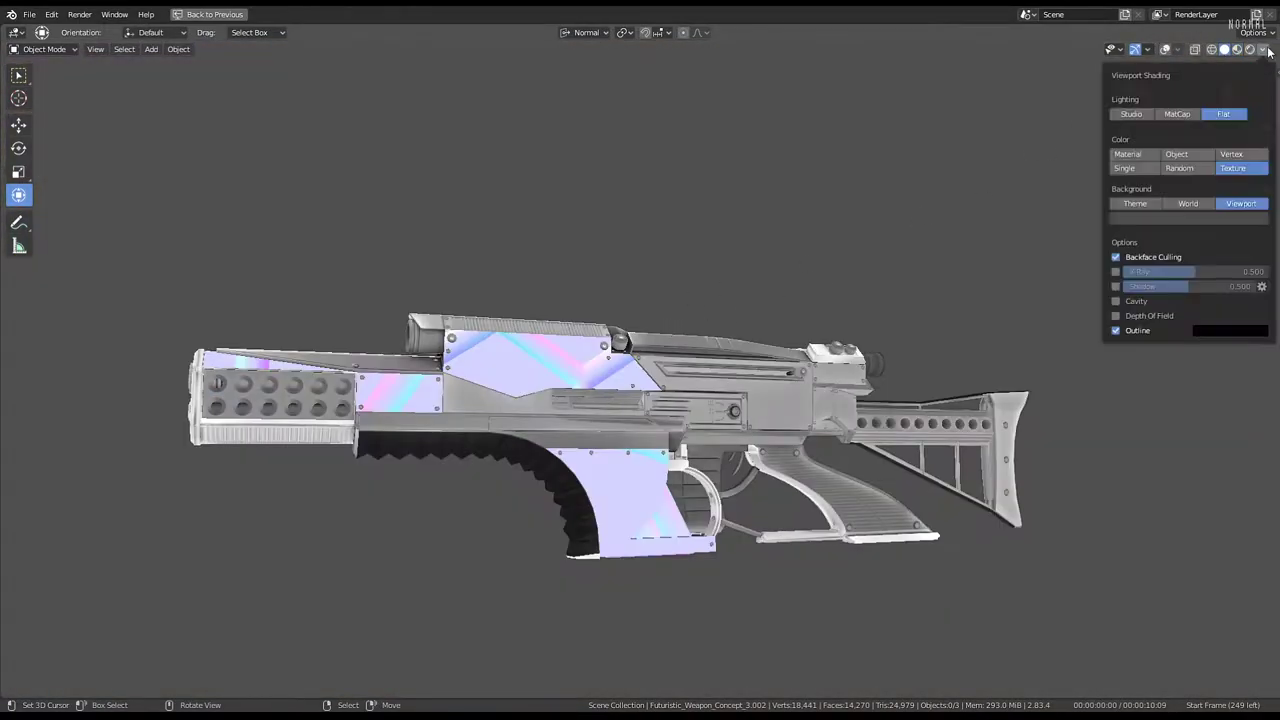
{"action": "left_click", "coordinate": [1164, 116]}
{"action": "left_click", "coordinate": [1140, 116]}
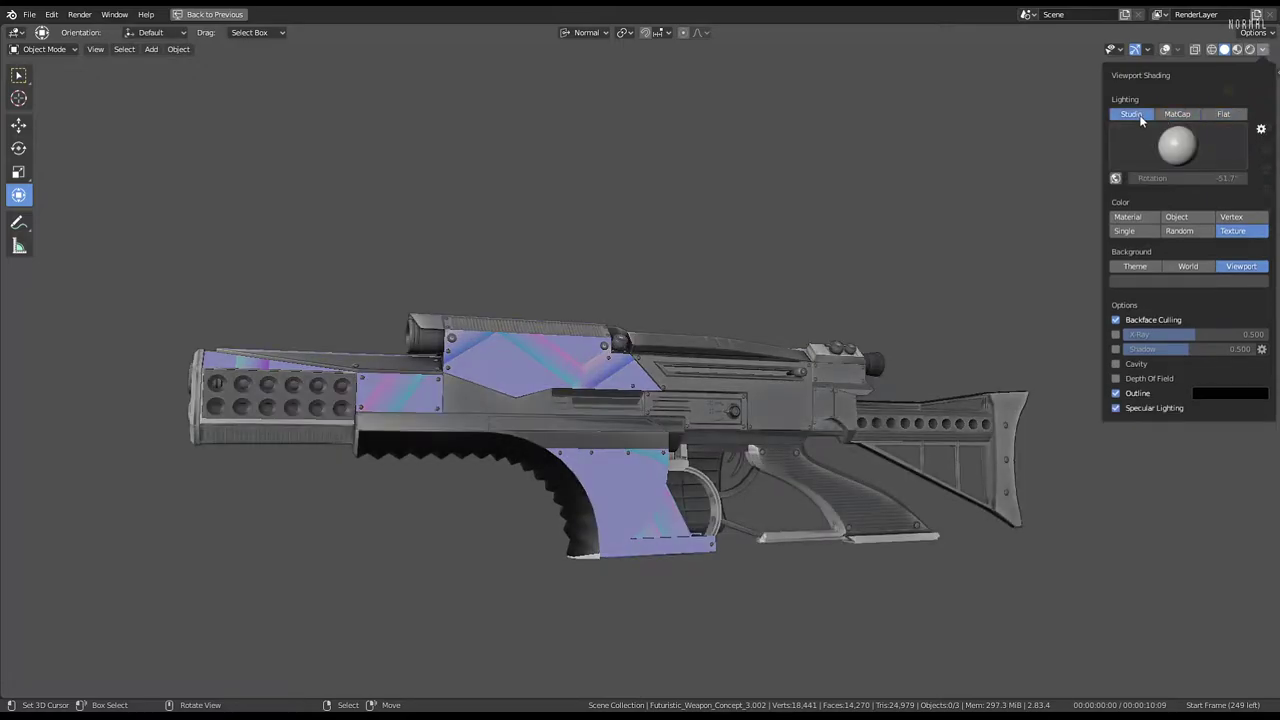
{"action": "left_click", "coordinate": [1175, 218]}
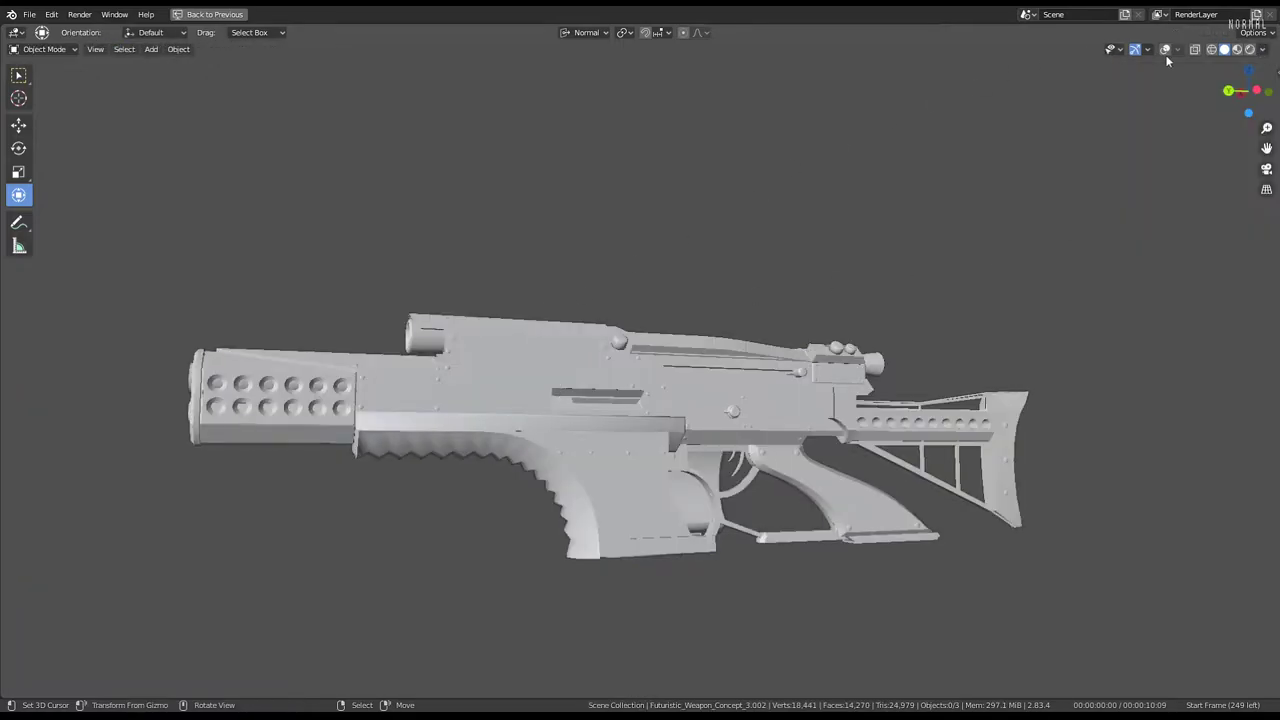
Enter Edit Mode and zoom around a side view of the gun's wireframe
{"action": "key", "text": "Tab"}
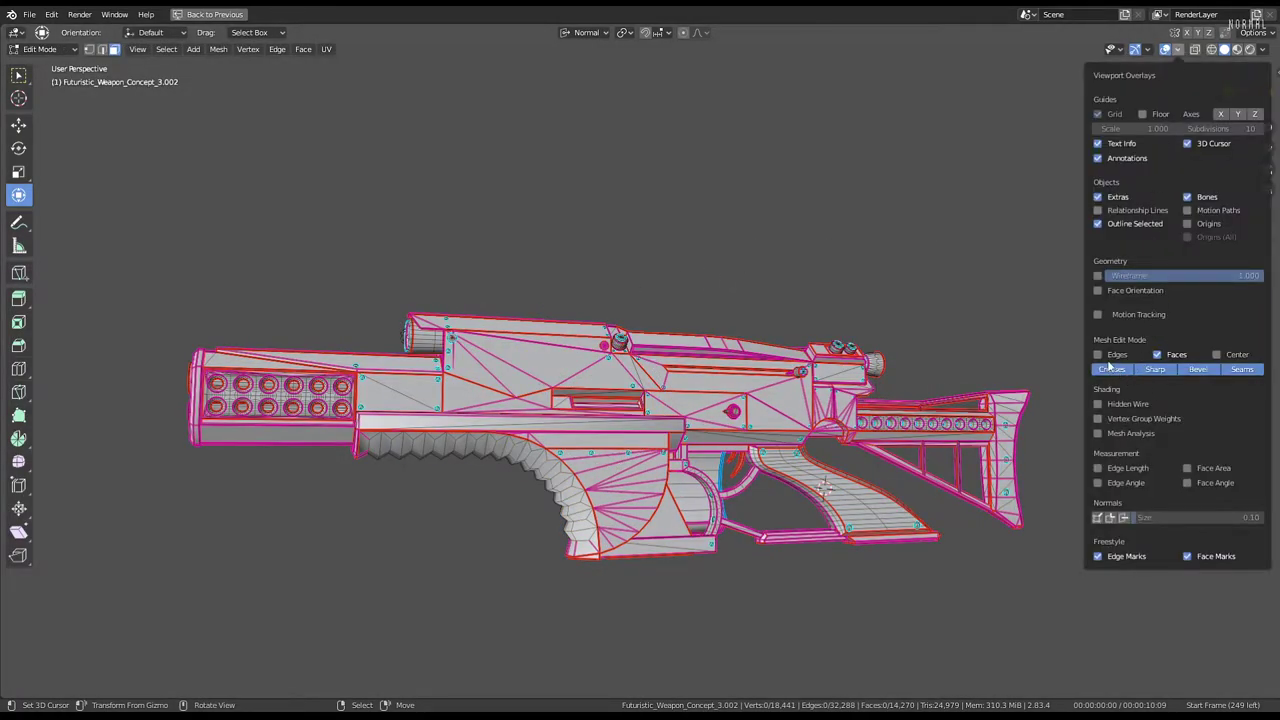
{"action": "scroll", "coordinate": [640, 430], "scroll_direction": "up", "scroll_amount": 3}
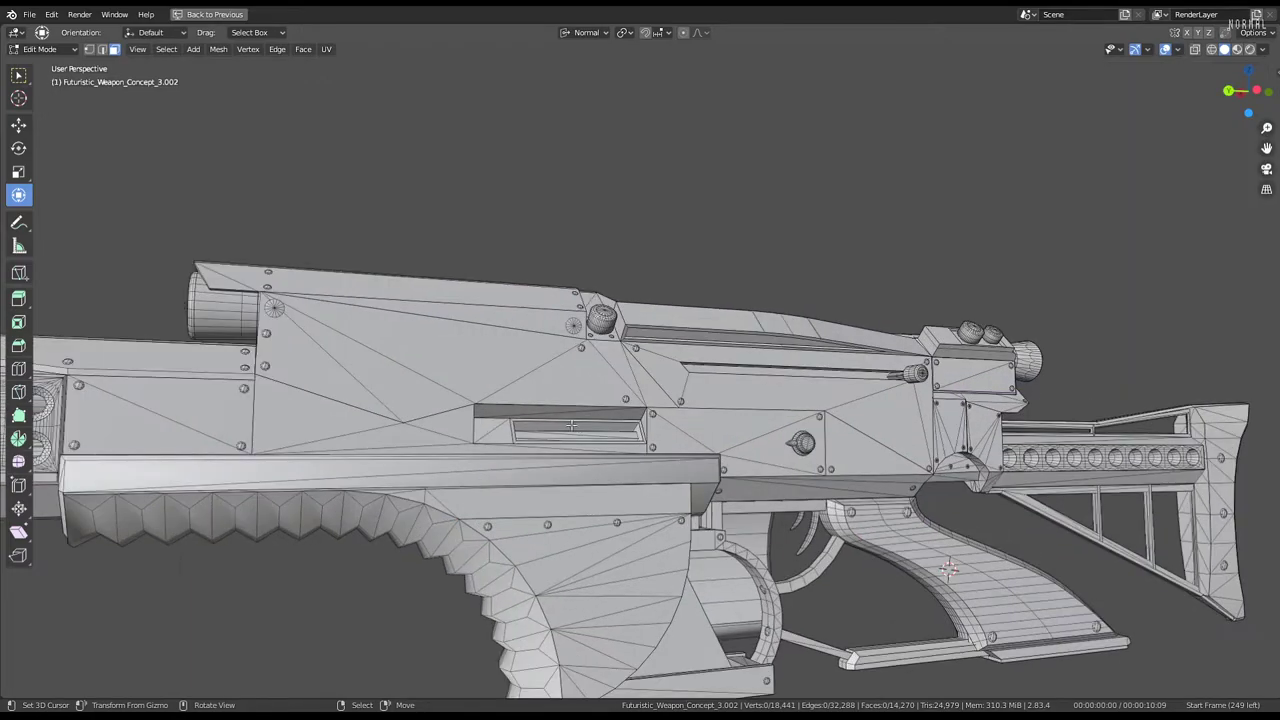
{"action": "middle_click_drag", "start_coordinate": [640, 430], "coordinate": [660, 430]}
{"action": "scroll", "coordinate": [640, 430], "scroll_direction": "down", "scroll_amount": 2}
{"action": "scroll", "coordinate": [640, 430], "scroll_direction": "down", "scroll_amount": 1}
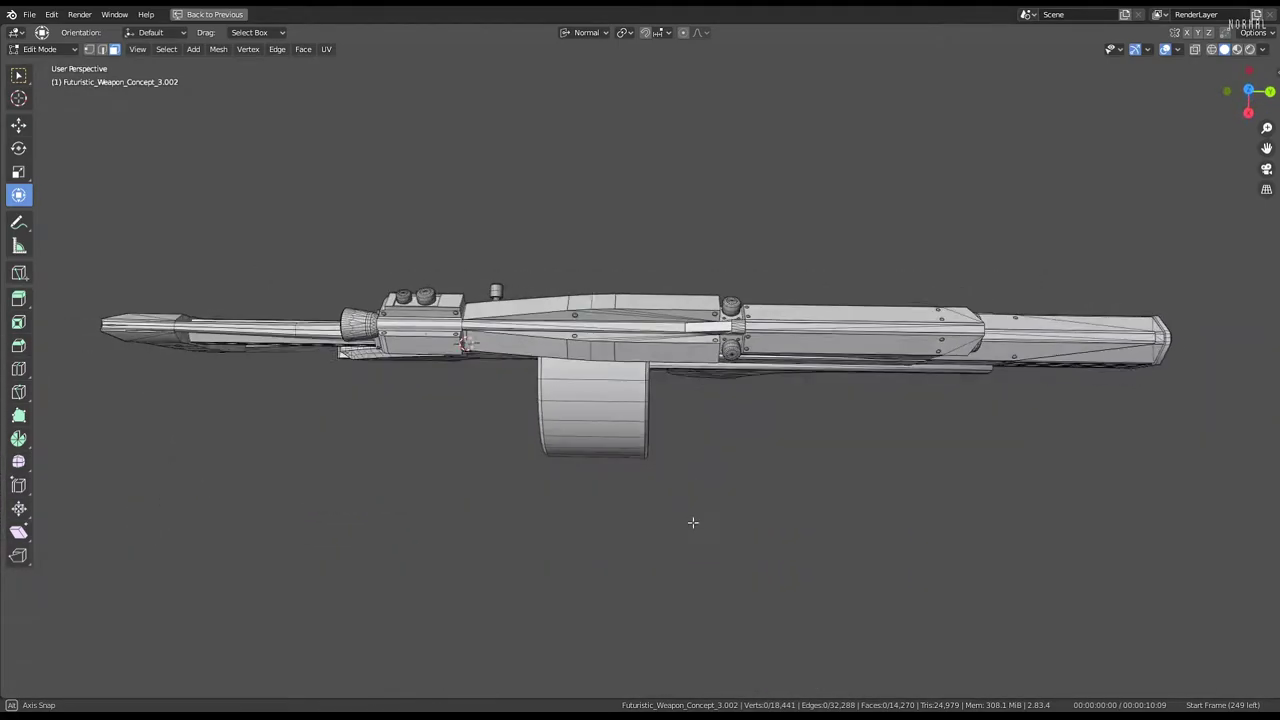
{"action": "scroll", "coordinate": [661, 470], "scroll_direction": "up", "scroll_amount": 2}
{"action": "scroll", "coordinate": [661, 470], "scroll_direction": "up", "scroll_amount": 3}
Review the topology over the knob section, barrel cylinder, vented block and overall weapon
{"action": "mouse_move", "coordinate": [661, 470]}
{"action": "middle_mouse_down"}
{"action": "mouse_move", "coordinate": [957, 282]}
{"action": "mouse_move", "coordinate": [781, 472]}
{"action": "mouse_move", "coordinate": [1259, 415]}
{"action": "middle_mouse_up"}
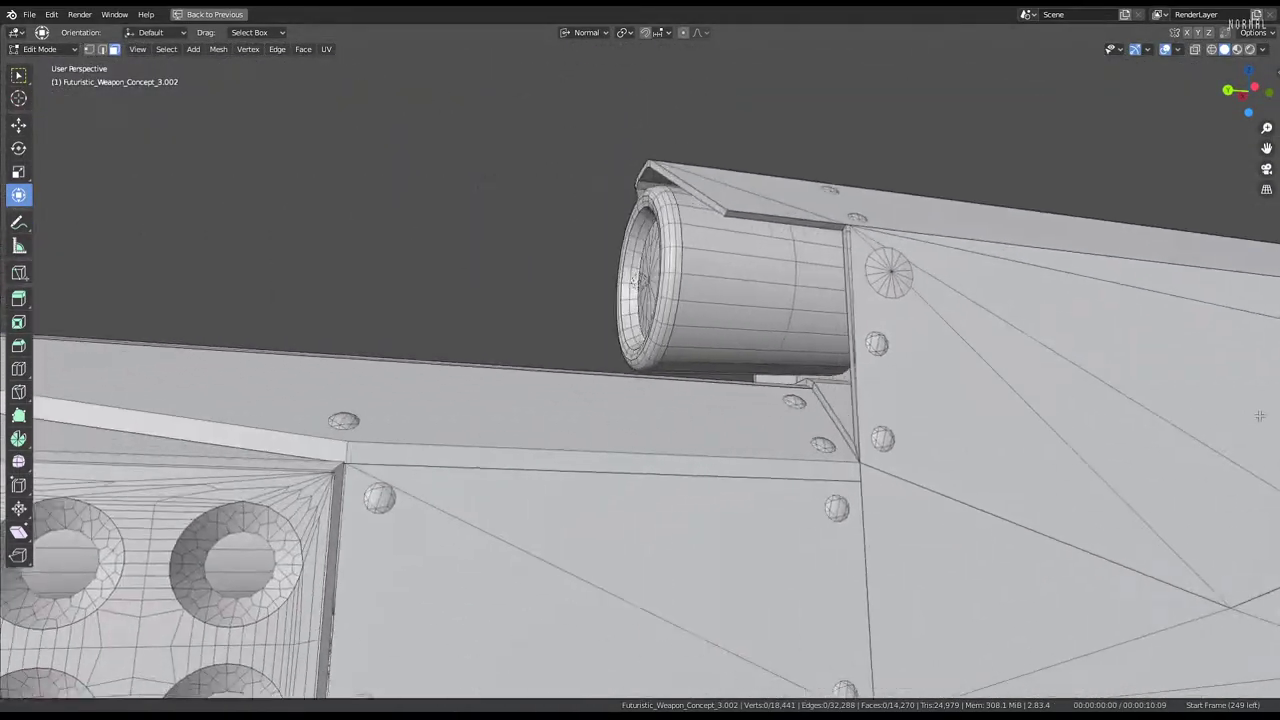
{"action": "mouse_move", "coordinate": [726, 345]}
{"action": "middle_mouse_down"}
{"action": "mouse_move", "coordinate": [636, 389]}
{"action": "mouse_move", "coordinate": [593, 240]}
{"action": "middle_mouse_up"}
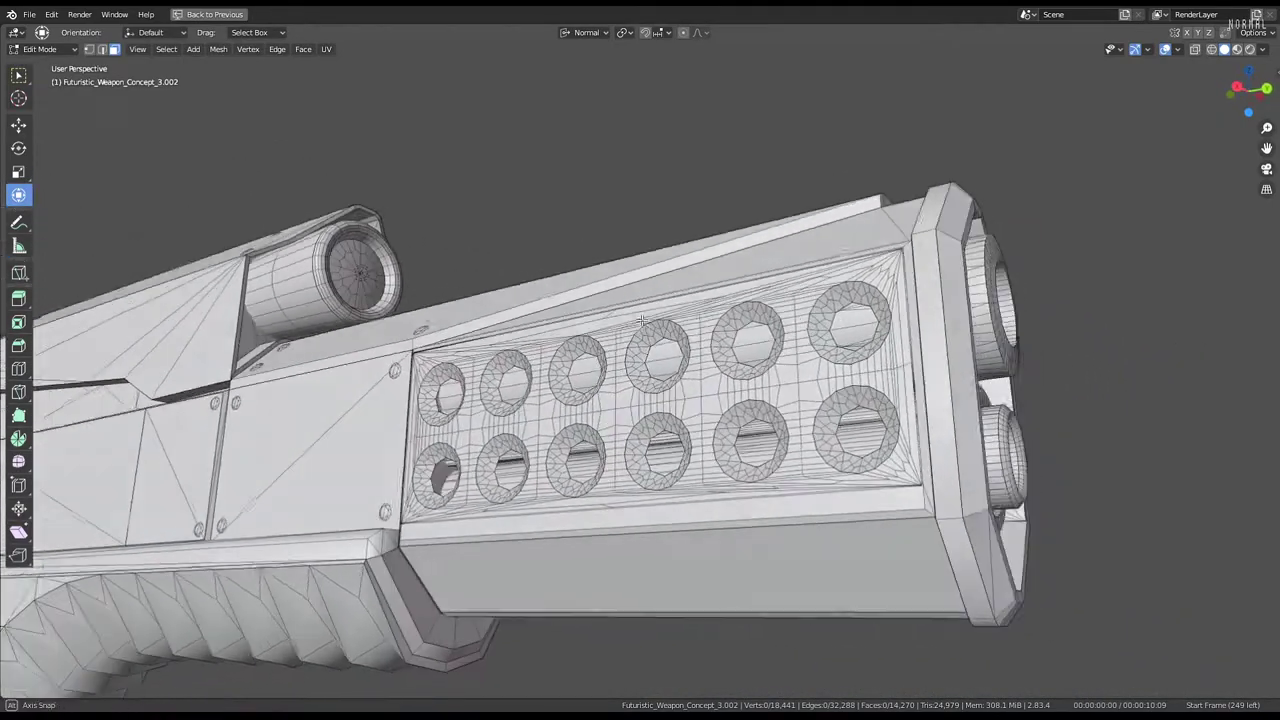
{"action": "mouse_move", "coordinate": [642, 320]}
{"action": "middle_mouse_down"}
{"action": "mouse_move", "coordinate": [659, 408]}
{"action": "mouse_move", "coordinate": [410, 405]}
{"action": "mouse_move", "coordinate": [443, 400]}
{"action": "middle_mouse_up"}
{"action": "scroll", "coordinate": [659, 408], "scroll_direction": "up", "scroll_amount": 5}
{"action": "scroll", "coordinate": [659, 408], "scroll_direction": "down", "scroll_amount": 5}
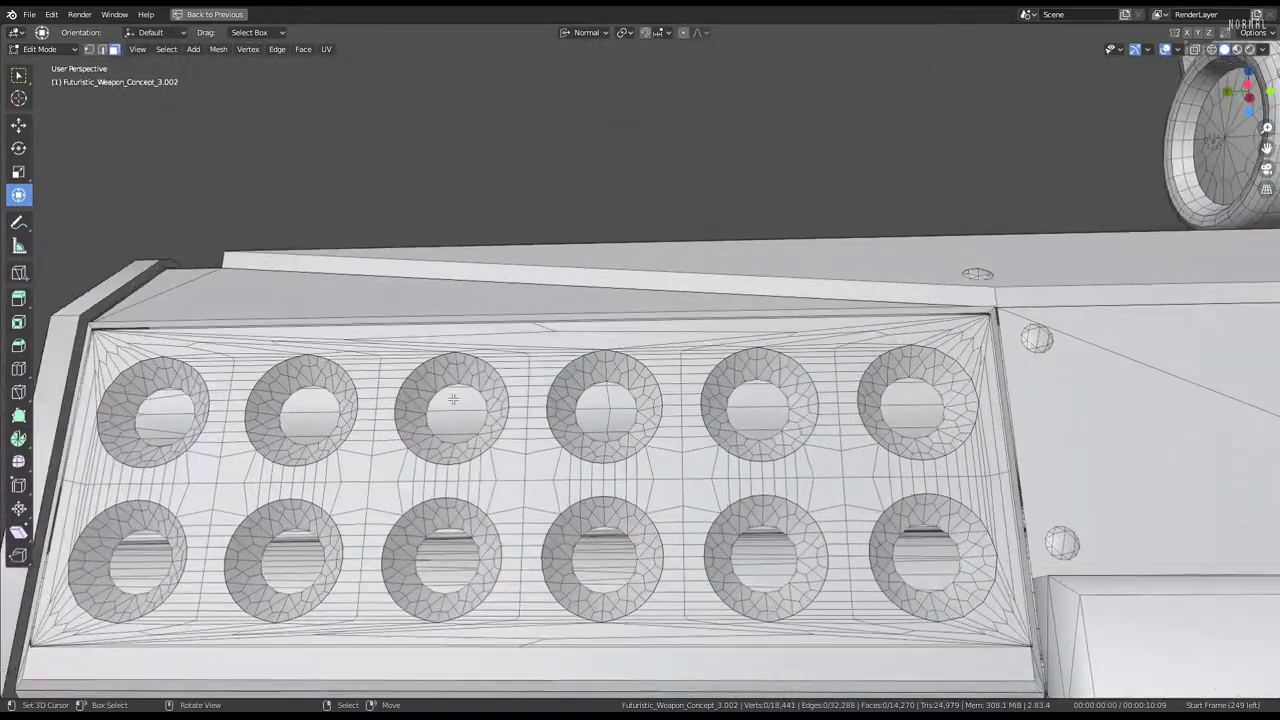
{"action": "scroll", "coordinate": [455, 400], "scroll_direction": "up", "scroll_amount": 5}
{"action": "scroll", "coordinate": [456, 378], "scroll_direction": "down", "scroll_amount": 2}
{"action": "scroll", "coordinate": [455, 376], "scroll_direction": "down", "scroll_amount": 5}
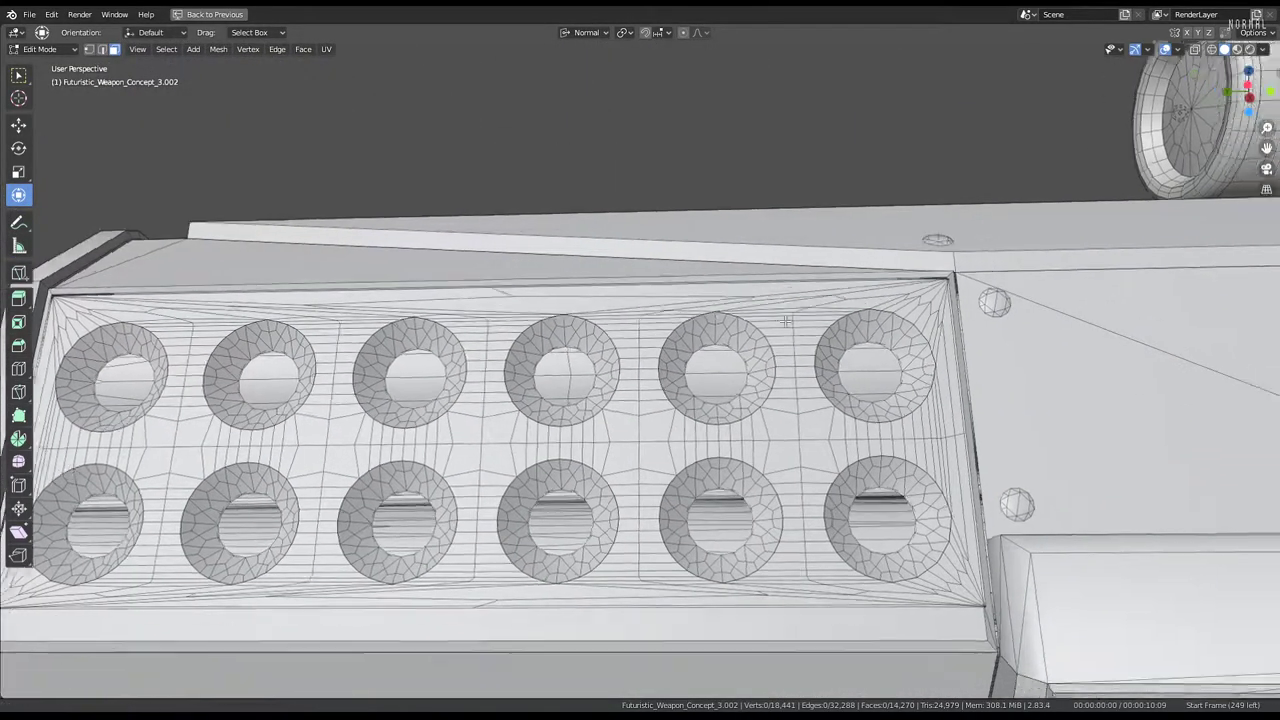
{"action": "mouse_move", "coordinate": [455, 376]}
{"action": "middle_mouse_down"}
{"action": "mouse_move", "coordinate": [538, 226]}
{"action": "mouse_move", "coordinate": [1025, 289]}
{"action": "mouse_move", "coordinate": [837, 293]}
{"action": "mouse_move", "coordinate": [665, 320]}
{"action": "middle_mouse_up"}
{"action": "scroll", "coordinate": [538, 226], "scroll_direction": "down", "scroll_amount": 2}
{"action": "scroll", "coordinate": [538, 226], "scroll_direction": "up", "scroll_amount": 3}
{"action": "scroll", "coordinate": [1025, 289], "scroll_direction": "up", "scroll_amount": 2}
{"action": "scroll", "coordinate": [1025, 289], "scroll_direction": "down", "scroll_amount": 3}
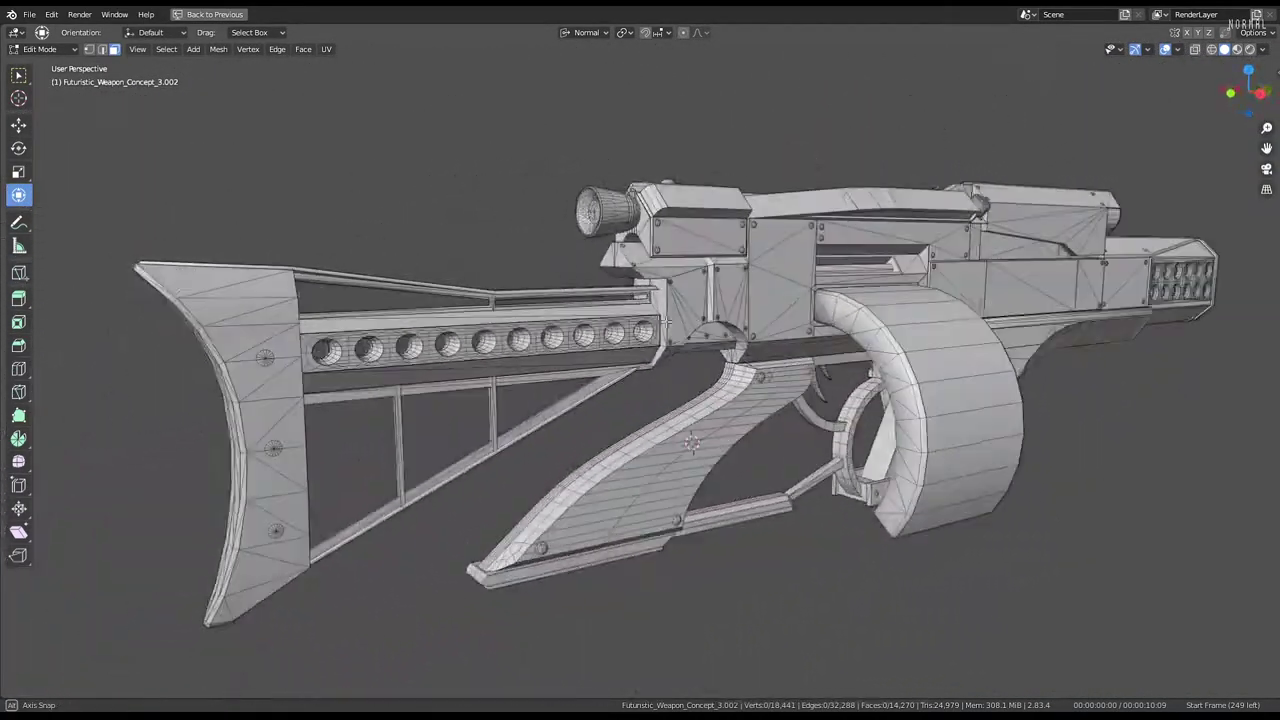
{"action": "scroll", "coordinate": [748, 296], "scroll_direction": "down", "scroll_amount": 4}
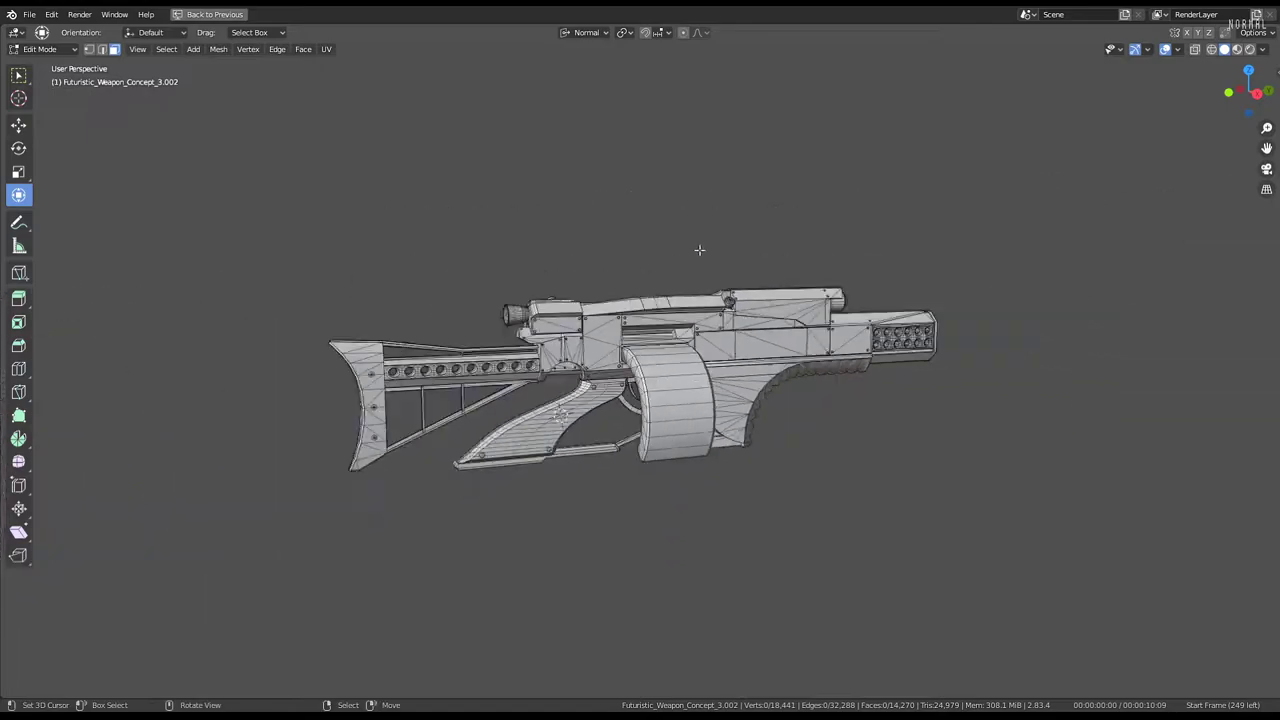
Switch back to Material Preview and view the receiver underside and grip panel up close
{"action": "left_click", "coordinate": [1237, 50]}
{"action": "scroll", "coordinate": [640, 360], "scroll_direction": "up", "scroll_amount": 4}
{"action": "mouse_move", "coordinate": [640, 360]}
{"action": "middle_mouse_down"}
{"action": "mouse_move", "coordinate": [886, 243]}
{"action": "mouse_move", "coordinate": [4, 19]}
{"action": "middle_mouse_up"}
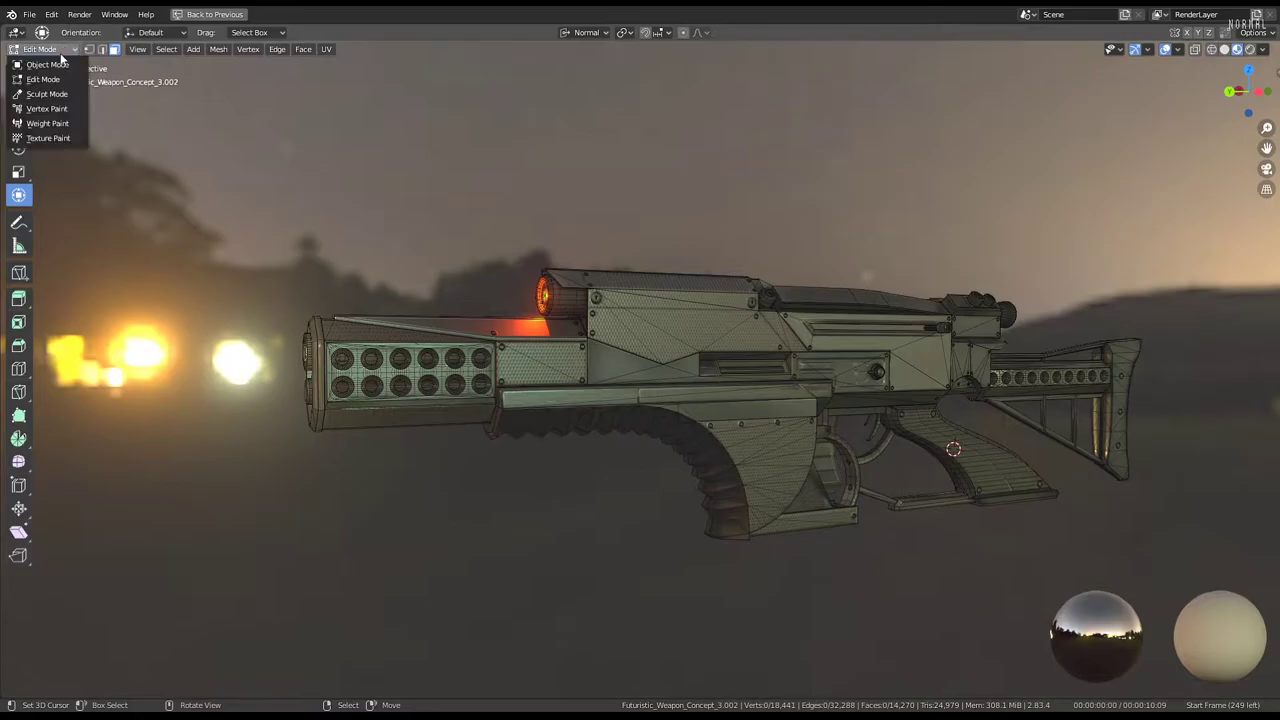
{"action": "scroll", "coordinate": [556, 233], "scroll_direction": "up", "scroll_amount": 5}
{"action": "mouse_move", "coordinate": [556, 233]}
{"action": "middle_mouse_down"}
{"action": "mouse_move", "coordinate": [501, 229]}
{"action": "mouse_move", "coordinate": [669, 360]}
{"action": "middle_mouse_up"}
{"action": "scroll", "coordinate": [671, 370], "scroll_direction": "up", "scroll_amount": 4}
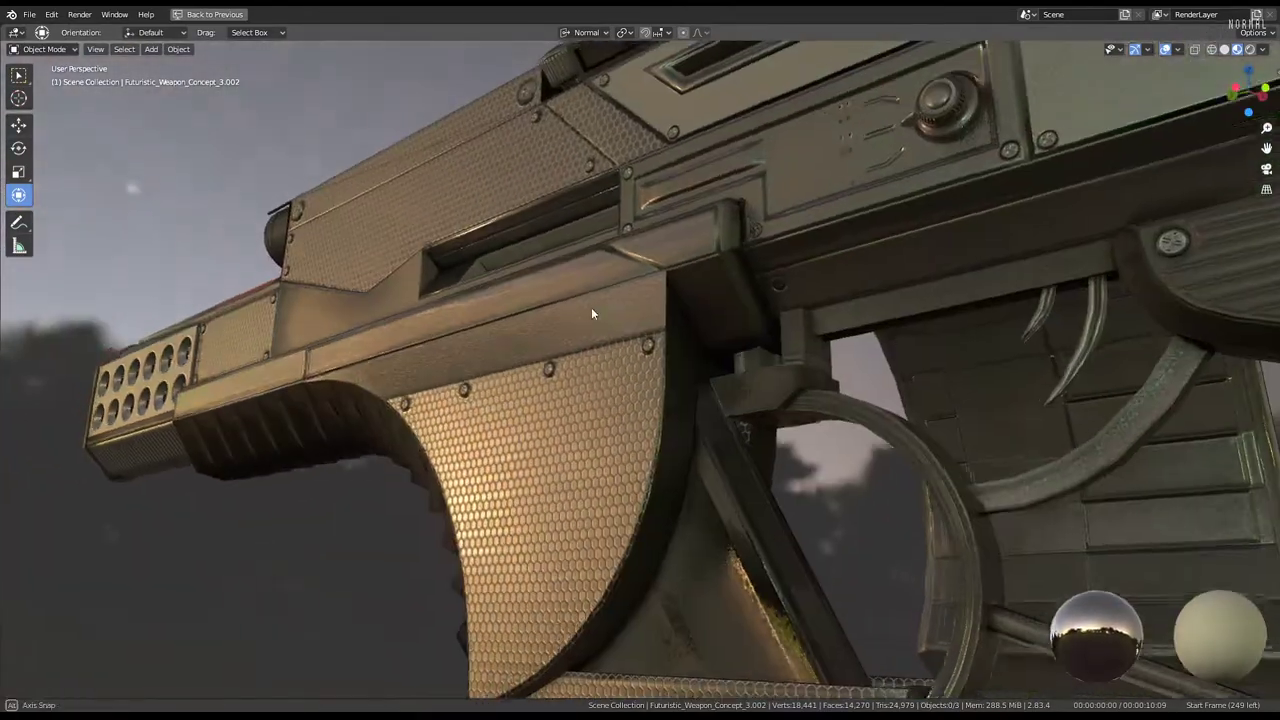
{"action": "mouse_move", "coordinate": [591, 307]}
{"action": "middle_mouse_down"}
{"action": "mouse_move", "coordinate": [644, 313]}
{"action": "mouse_move", "coordinate": [643, 343]}
{"action": "mouse_move", "coordinate": [672, 395]}
{"action": "middle_mouse_up"}
{"action": "scroll", "coordinate": [645, 310], "scroll_direction": "down", "scroll_amount": 2}
Rotate the HDRI world lighting and pull back to see the whole weapon
{"action": "left_click", "coordinate": [1260, 50]}
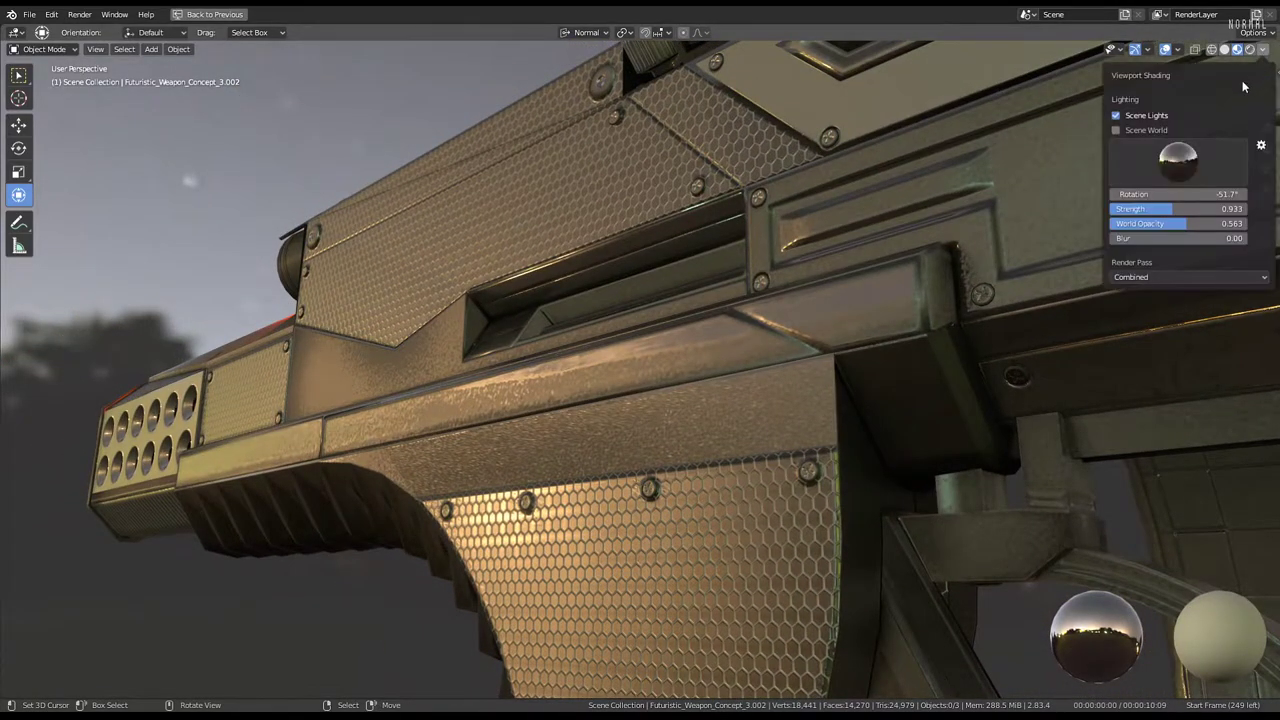
{"action": "mouse_move", "coordinate": [1178, 194]}
{"action": "left_mouse_down"}
{"action": "mouse_move", "coordinate": [1240, 194]}
{"action": "mouse_move", "coordinate": [1130, 194]}
{"action": "mouse_move", "coordinate": [1145, 194]}
{"action": "left_mouse_up"}
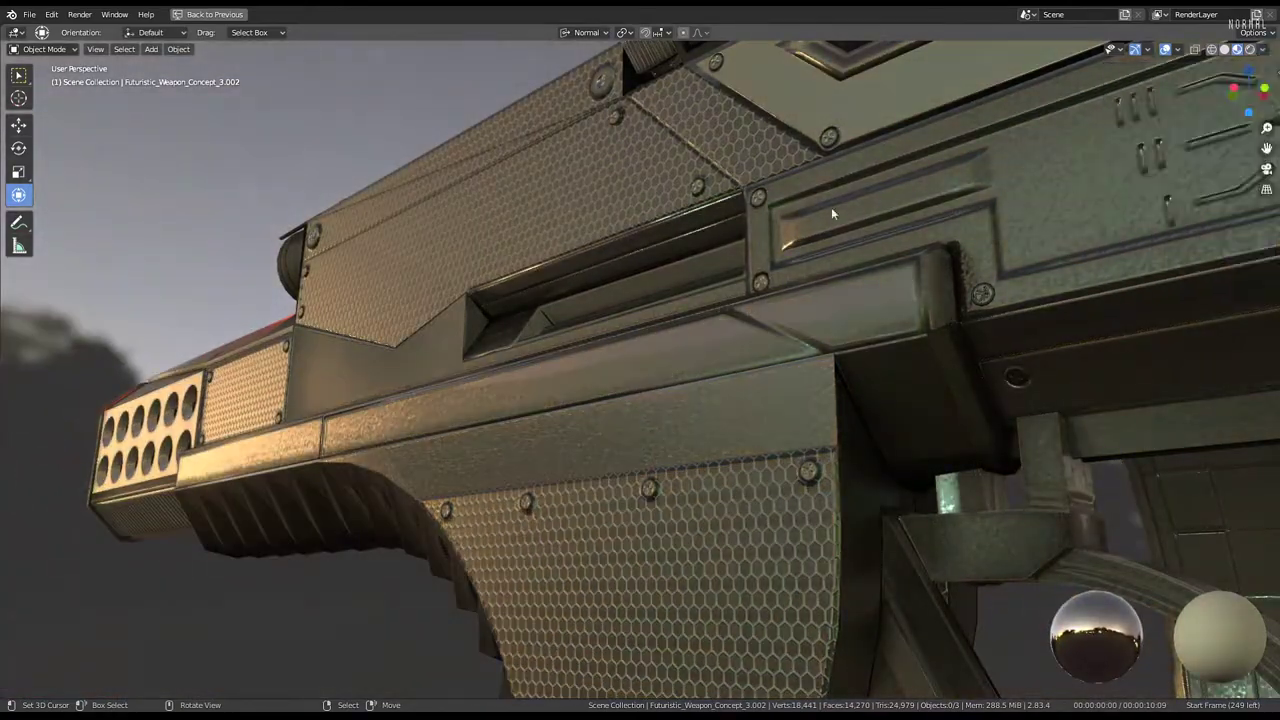
{"action": "scroll", "coordinate": [831, 207], "scroll_direction": "down", "scroll_amount": 5}
{"action": "middle_click_drag", "start_coordinate": [573, 256], "coordinate": [818, 287]}
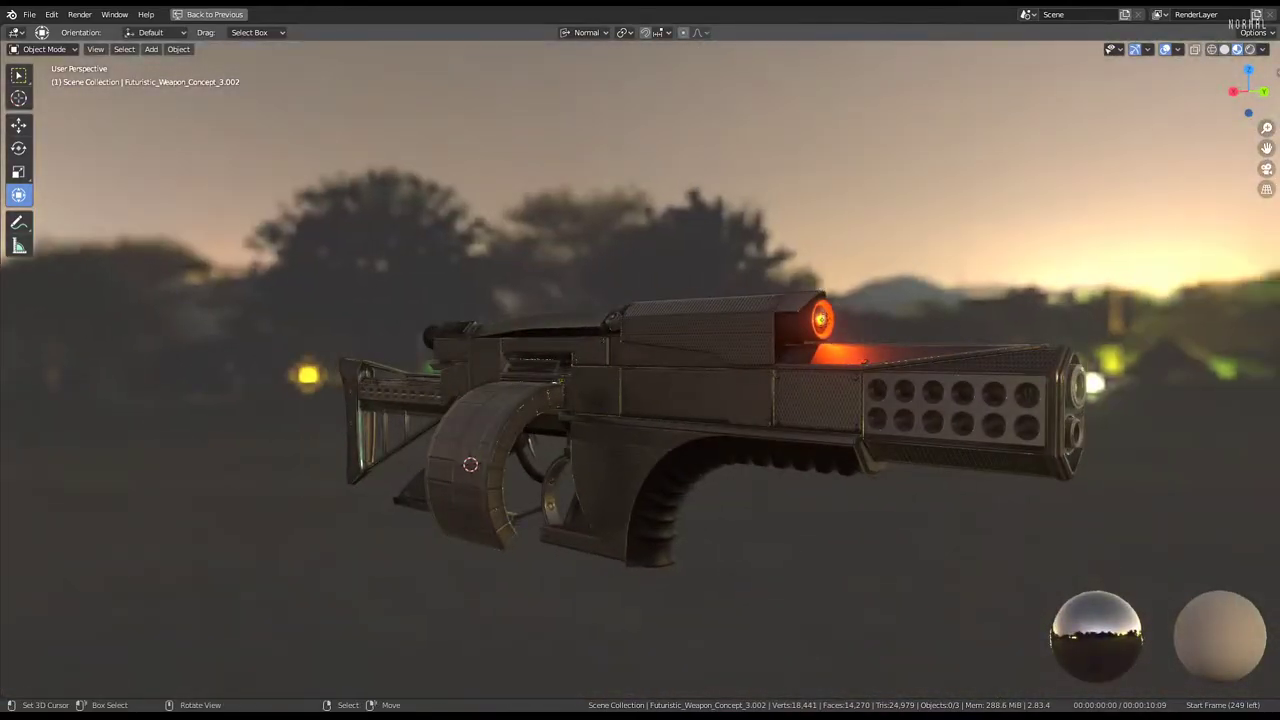